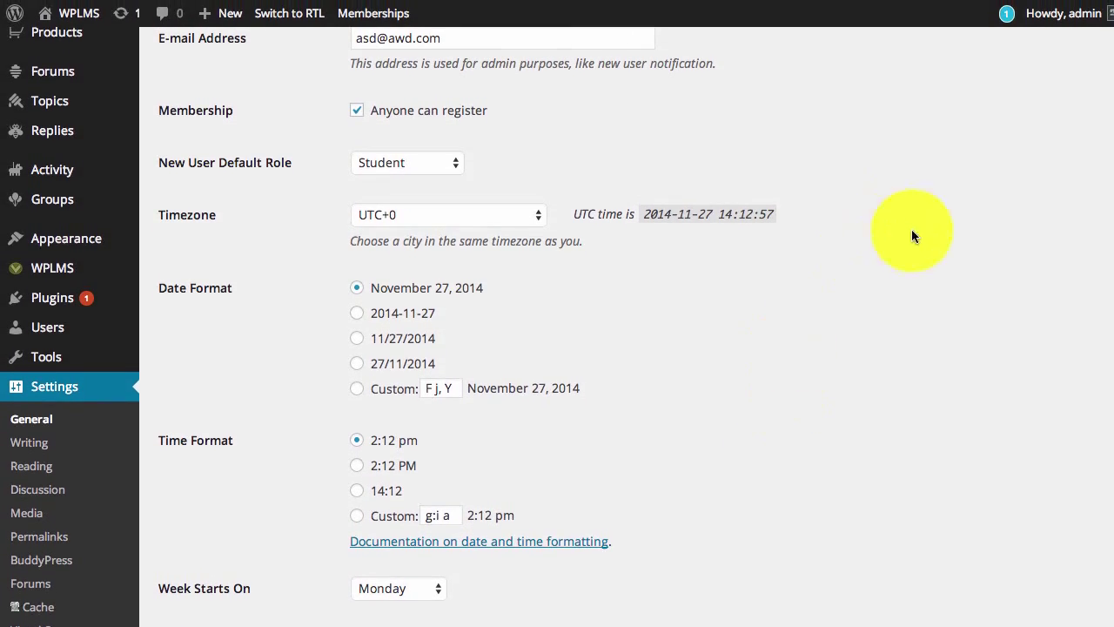
Step: Set the site language to Español in the general settings and save the changes
{"action": "scroll", "coordinate": [1108, 557], "scroll_direction": "down", "scroll_amount": 2}
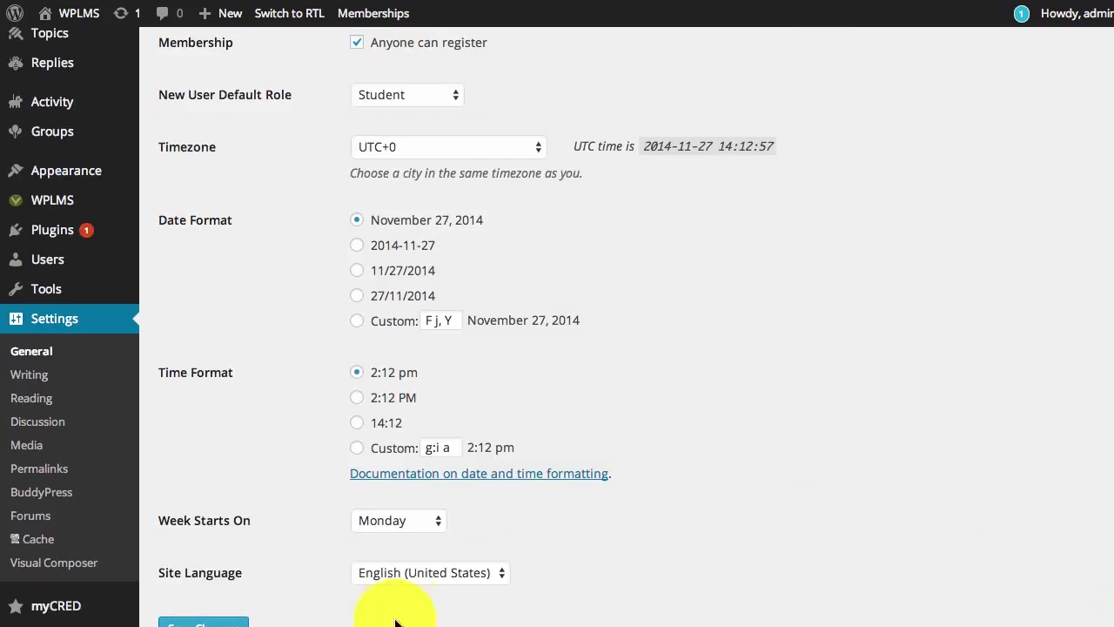
{"action": "left_click", "coordinate": [435, 583]}
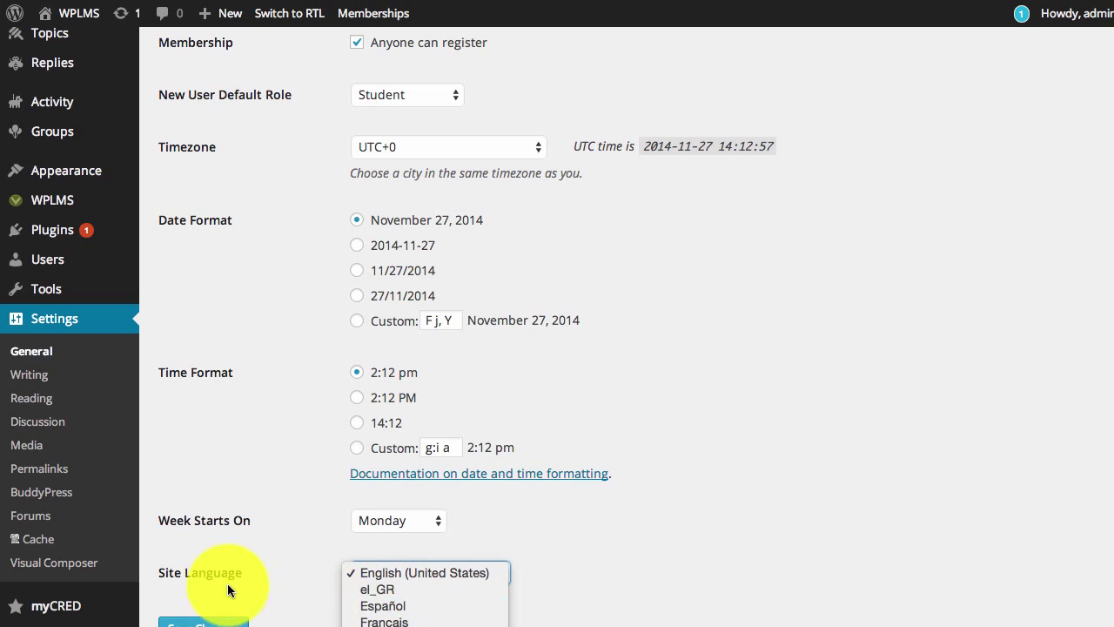
{"action": "left_click", "coordinate": [390, 606]}
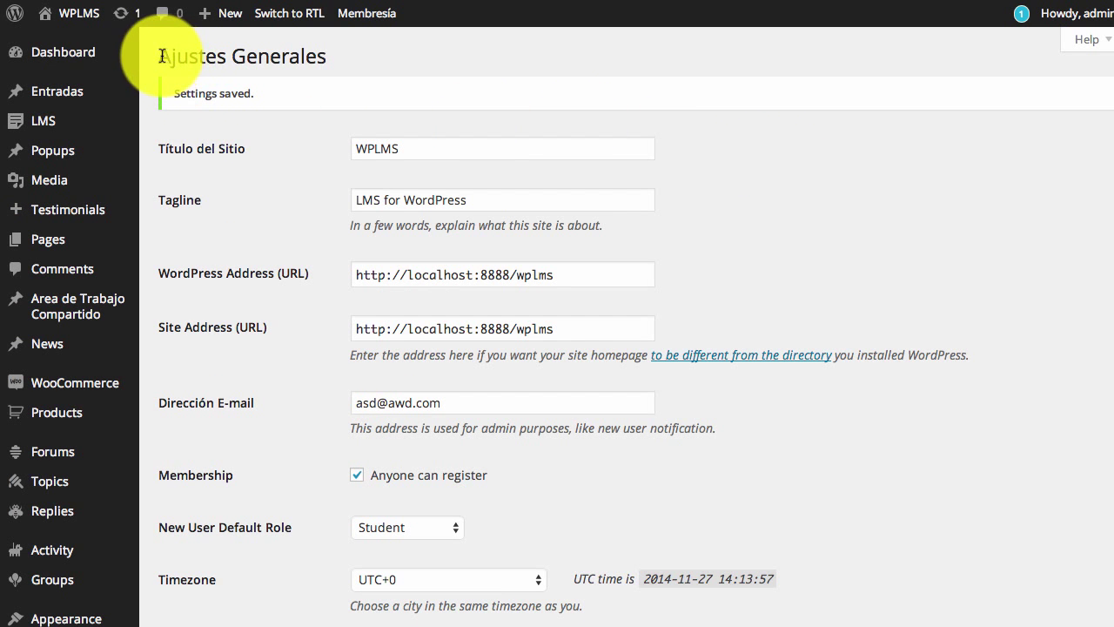
{"action": "left_click_drag", "start_coordinate": [157, 56], "coordinate": [339, 59]}
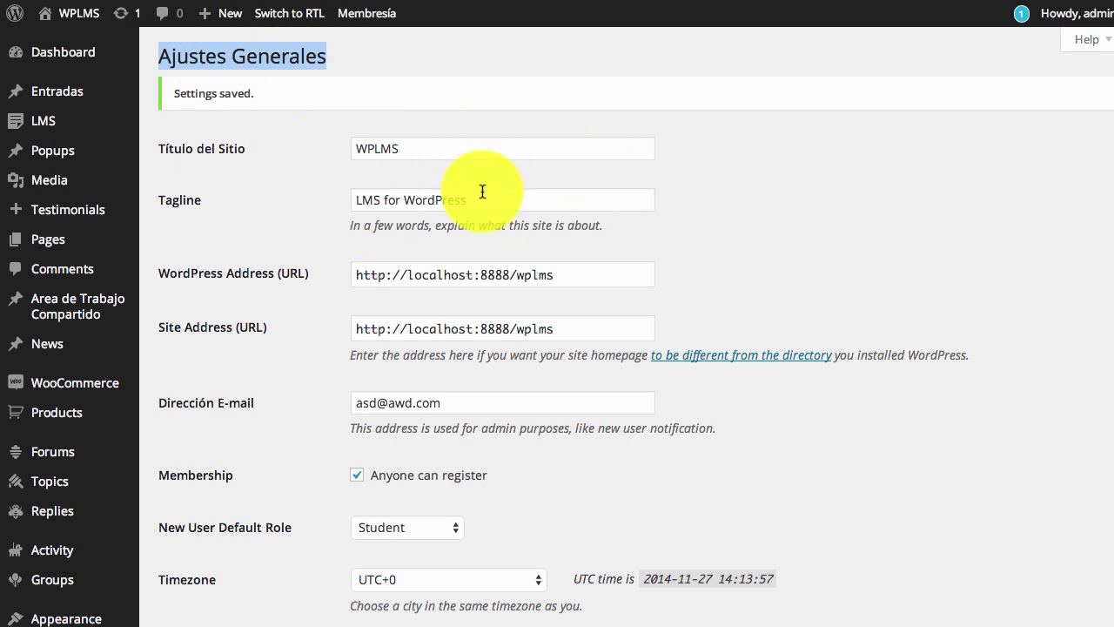
{"action": "scroll", "coordinate": [810, 206], "scroll_direction": "down", "scroll_amount": 10}
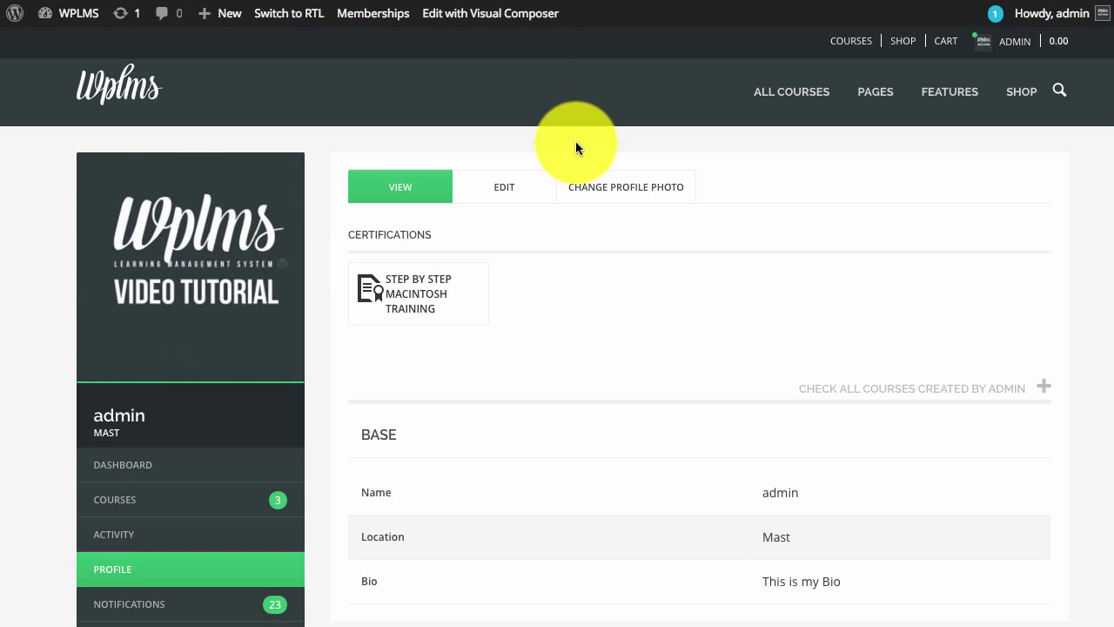
Step: Reload the front-end member profile page and examine which menu items and labels are translated into Spanish
{"action": "right_click", "coordinate": [544, 146]}
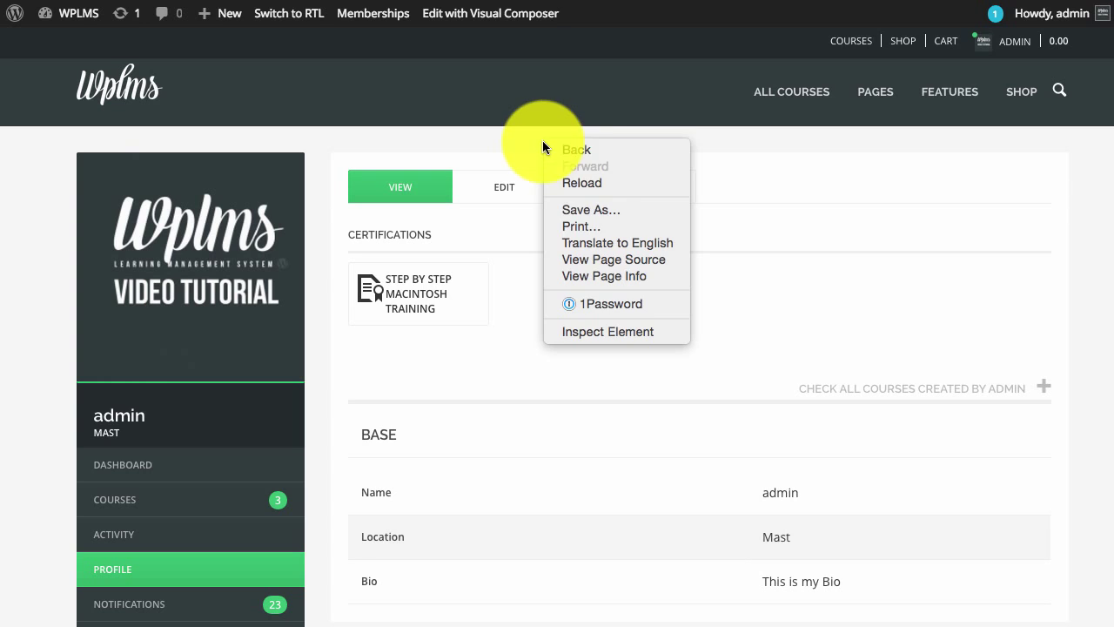
{"action": "left_click", "coordinate": [596, 183]}
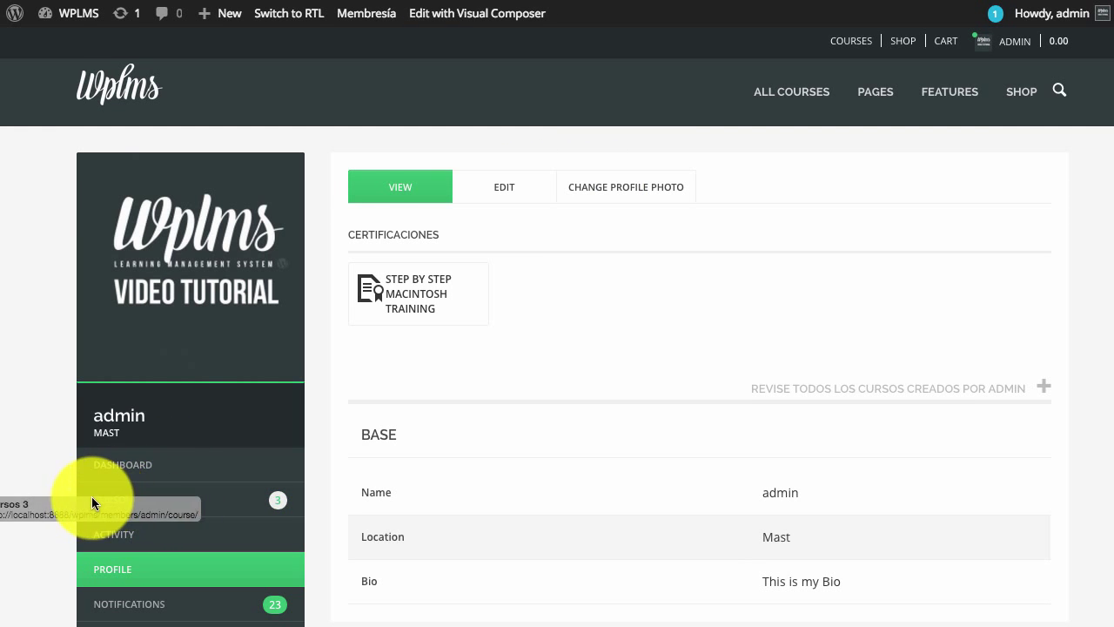
{"action": "scroll", "coordinate": [78, 489], "scroll_direction": "down", "scroll_amount": 2}
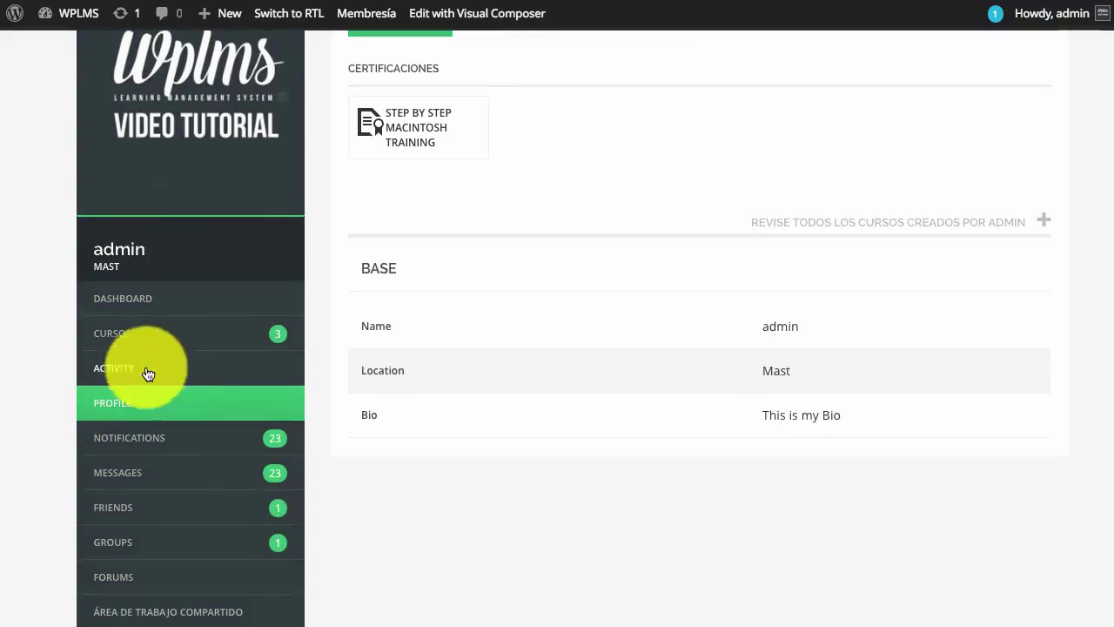
{"action": "scroll", "coordinate": [177, 397], "scroll_direction": "down", "scroll_amount": 1}
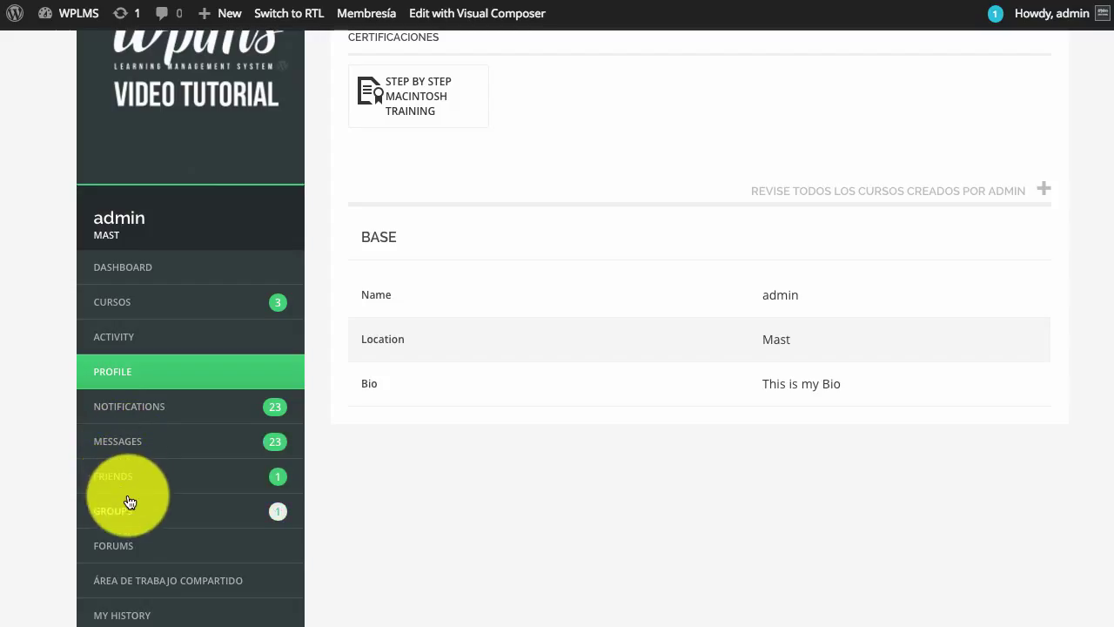
{"action": "scroll", "coordinate": [186, 601], "scroll_direction": "down", "scroll_amount": 1}
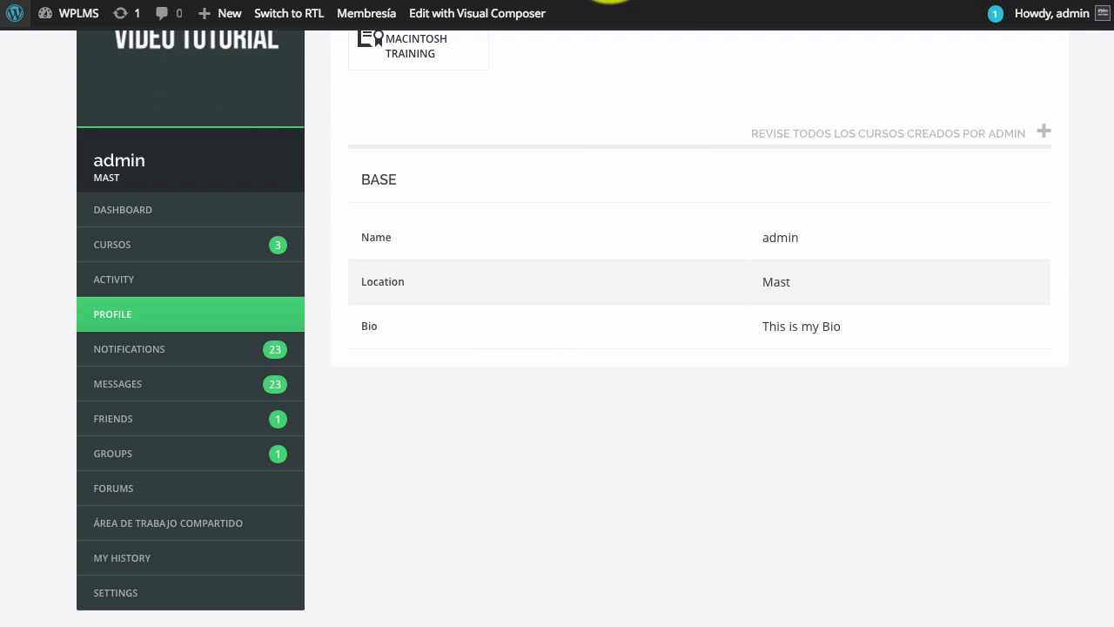
Step: Search Google for "buddypress tranlations" and open the Languages and Translations page of the BuddyPress Codex
{"action": "left_click", "coordinate": [604, 0]}
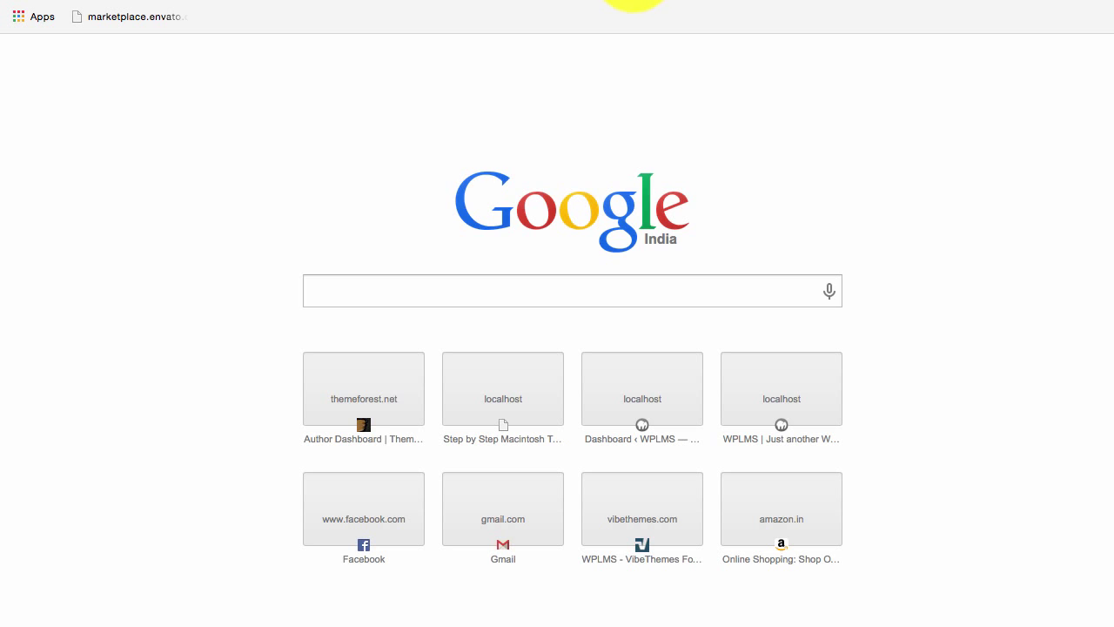
{"action": "type", "text": "bud"}
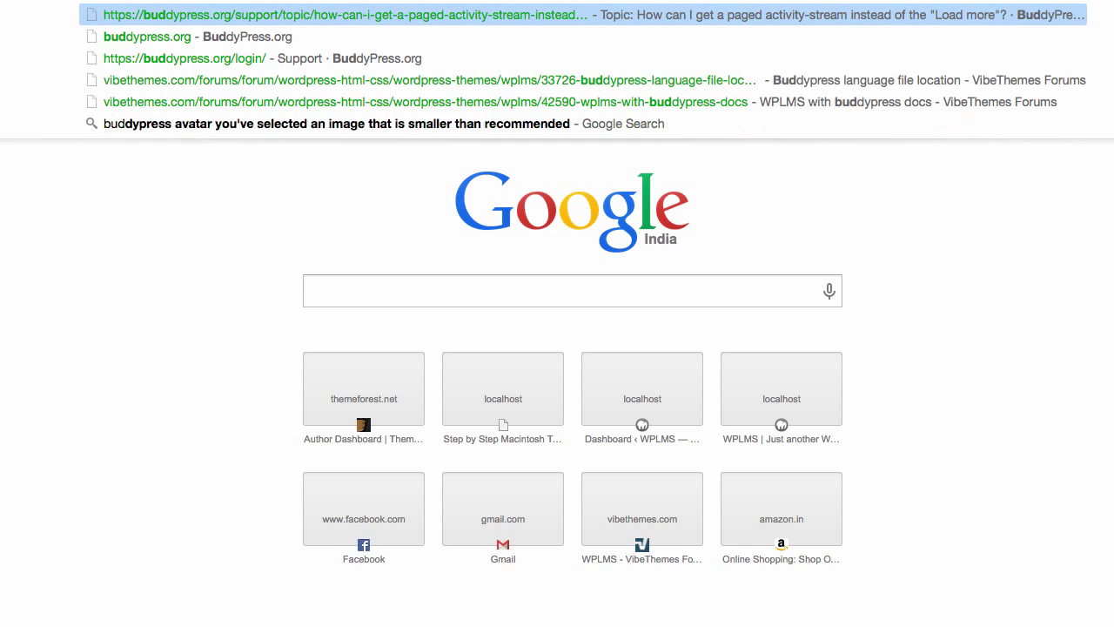
{"action": "type", "text": "dypress tranlations"}
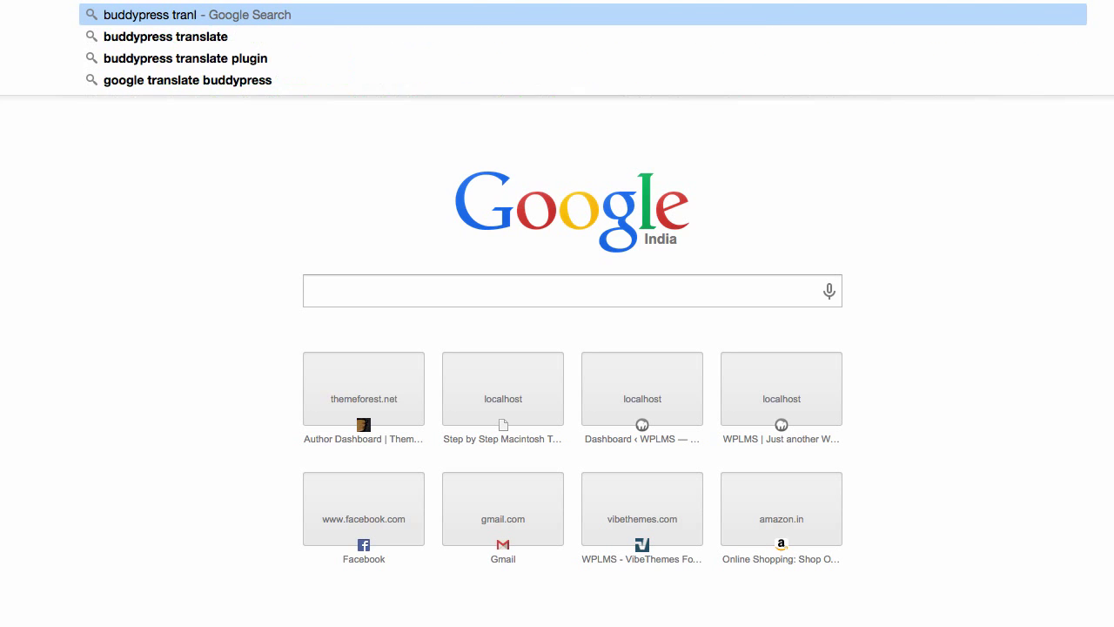
{"action": "key", "text": "Return"}
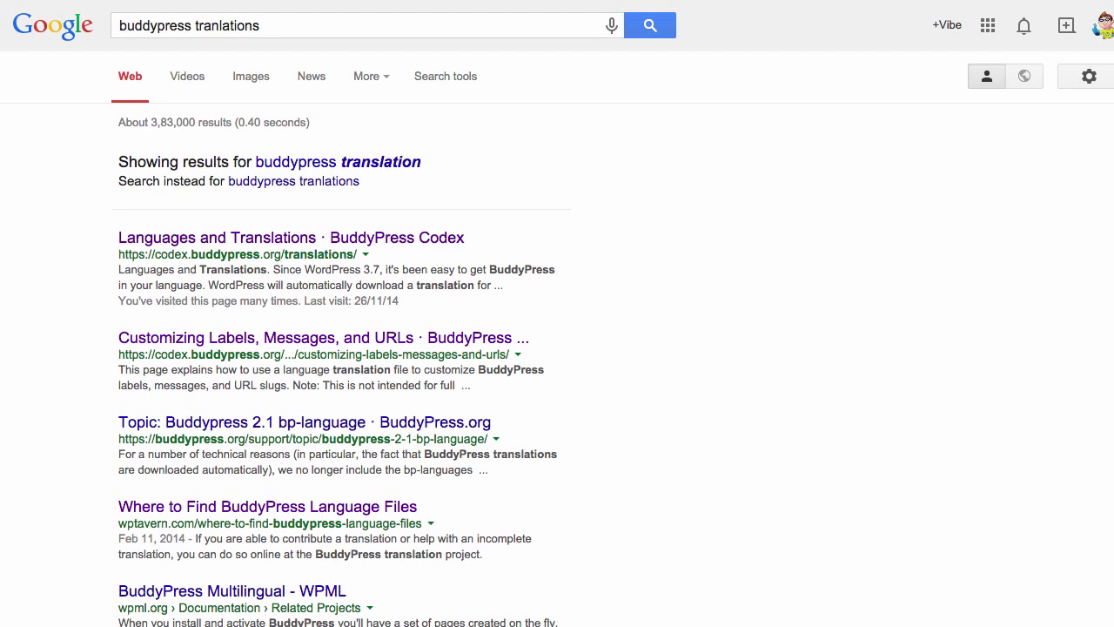
{"action": "left_click", "coordinate": [514, 239]}
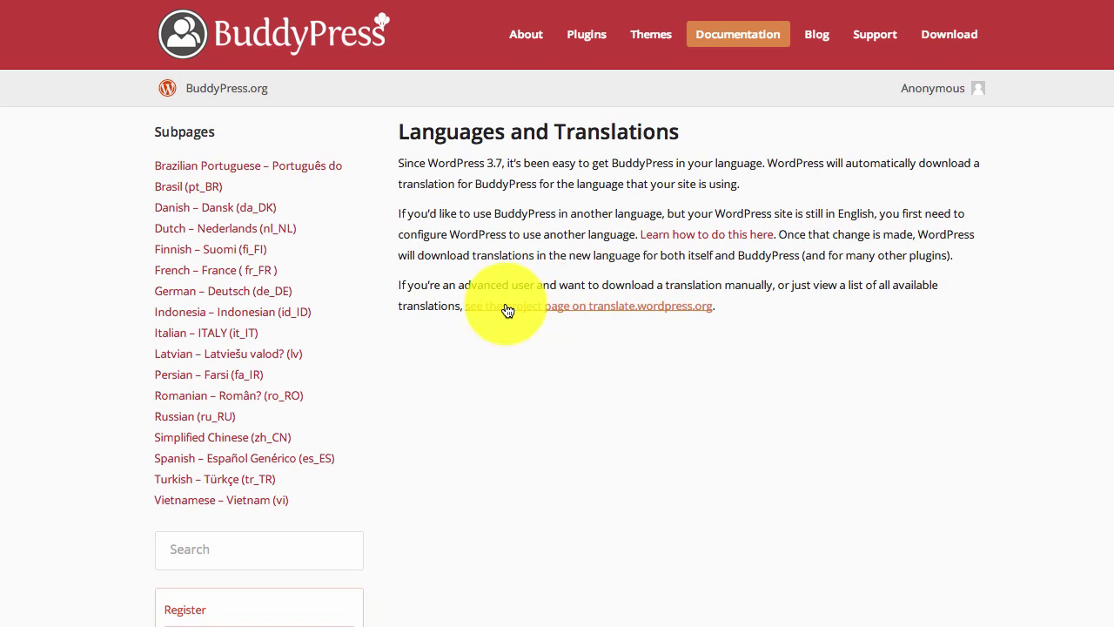
Step: Open the BuddyPress project on translate.wordpress.org and go to the Spanish (Spain) translation of the Development version
{"action": "left_click", "coordinate": [660, 315]}
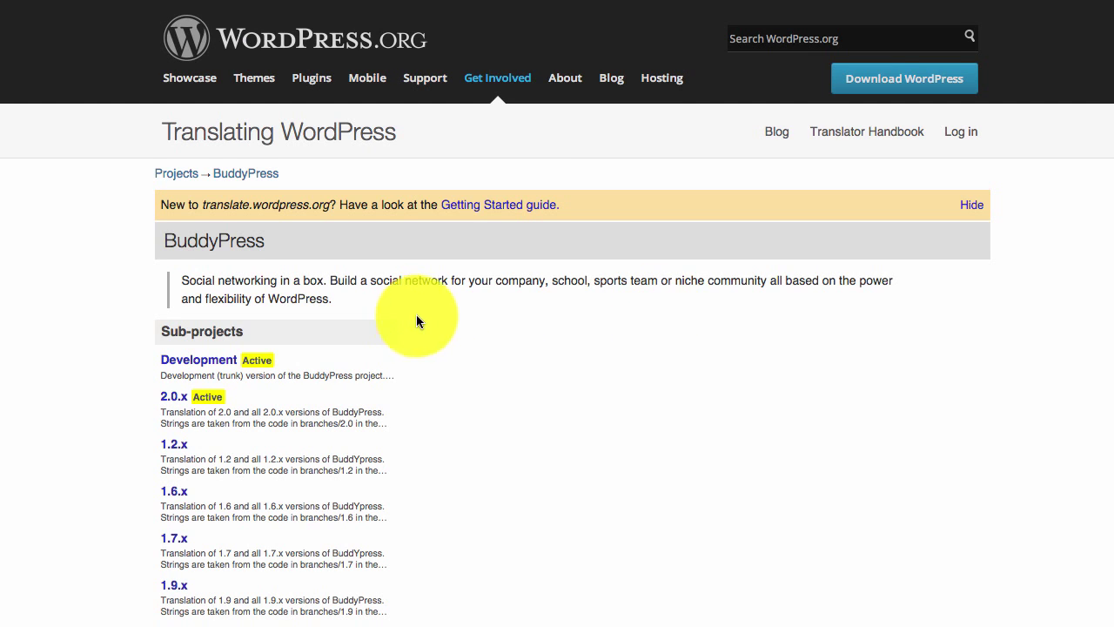
{"action": "scroll", "coordinate": [443, 321], "scroll_direction": "down", "scroll_amount": 1}
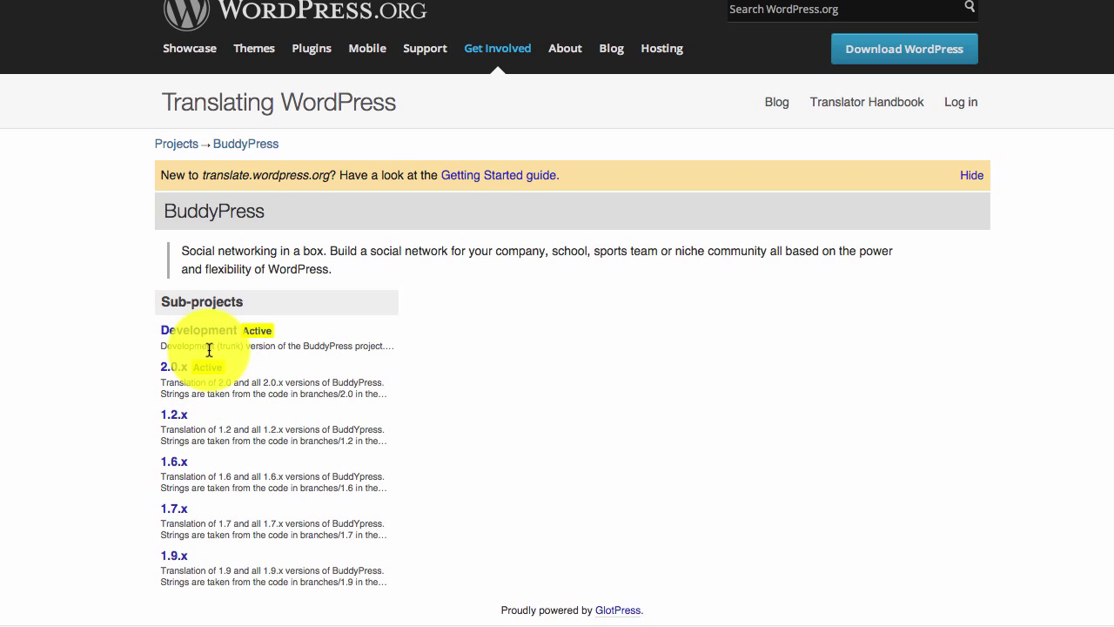
{"action": "left_click", "coordinate": [217, 336]}
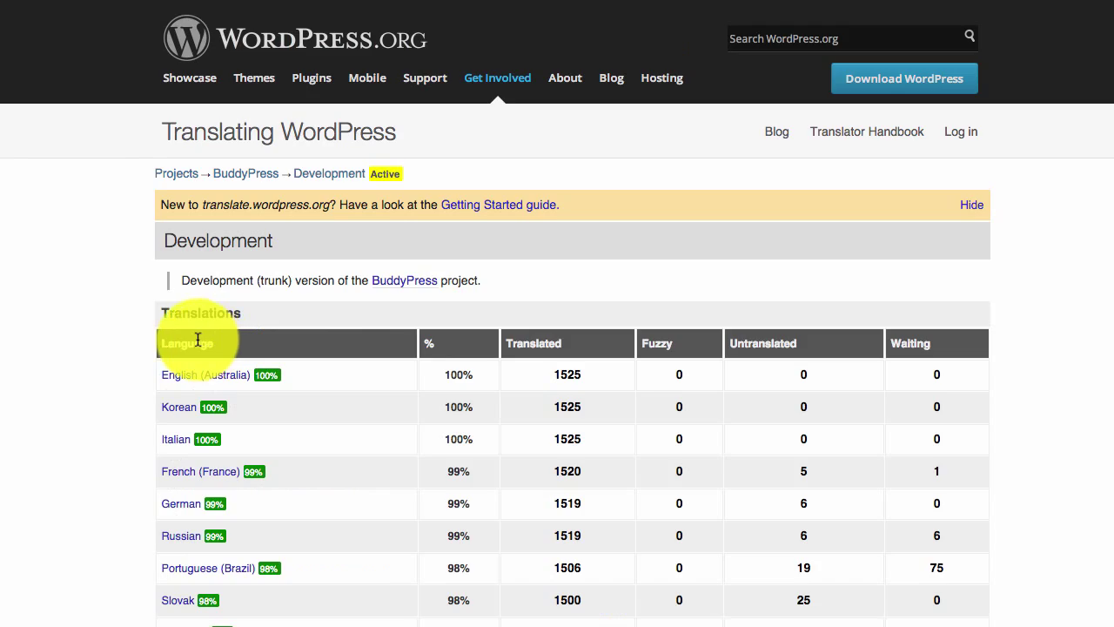
{"action": "scroll", "coordinate": [396, 359], "scroll_direction": "down", "scroll_amount": 1}
{"action": "scroll", "coordinate": [395, 352], "scroll_direction": "down", "scroll_amount": 1}
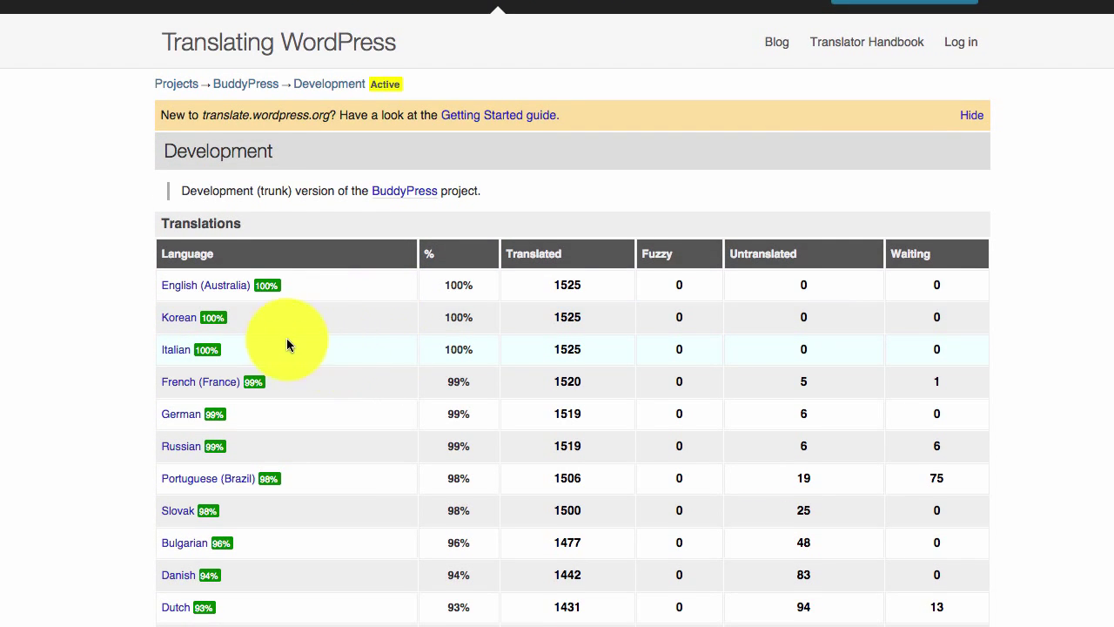
{"action": "scroll", "coordinate": [290, 346], "scroll_direction": "down", "scroll_amount": 2}
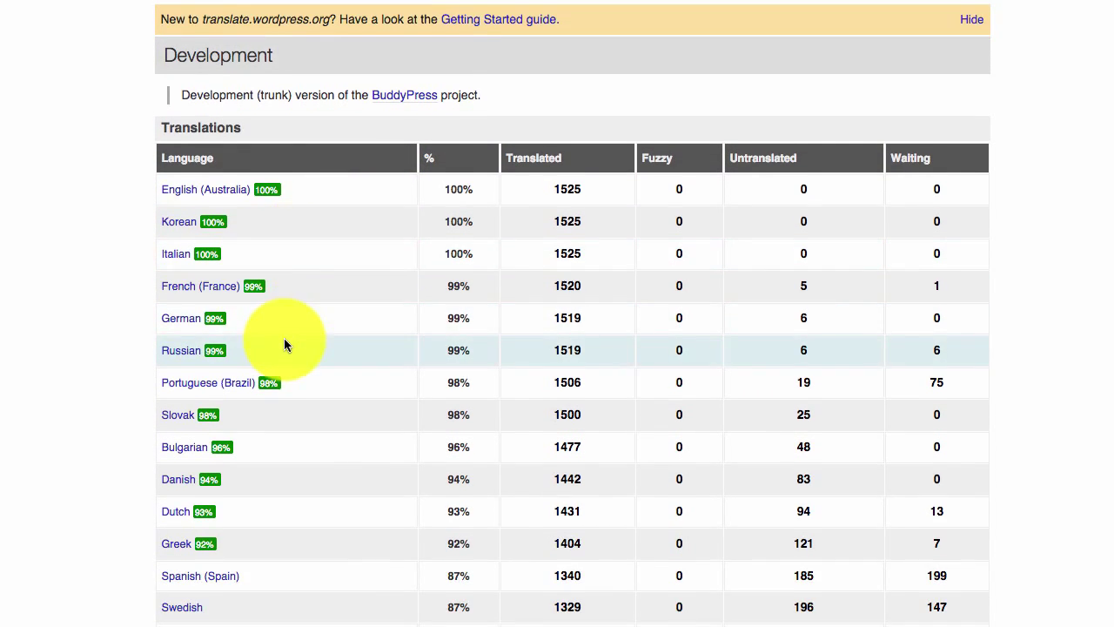
{"action": "left_click", "coordinate": [191, 578]}
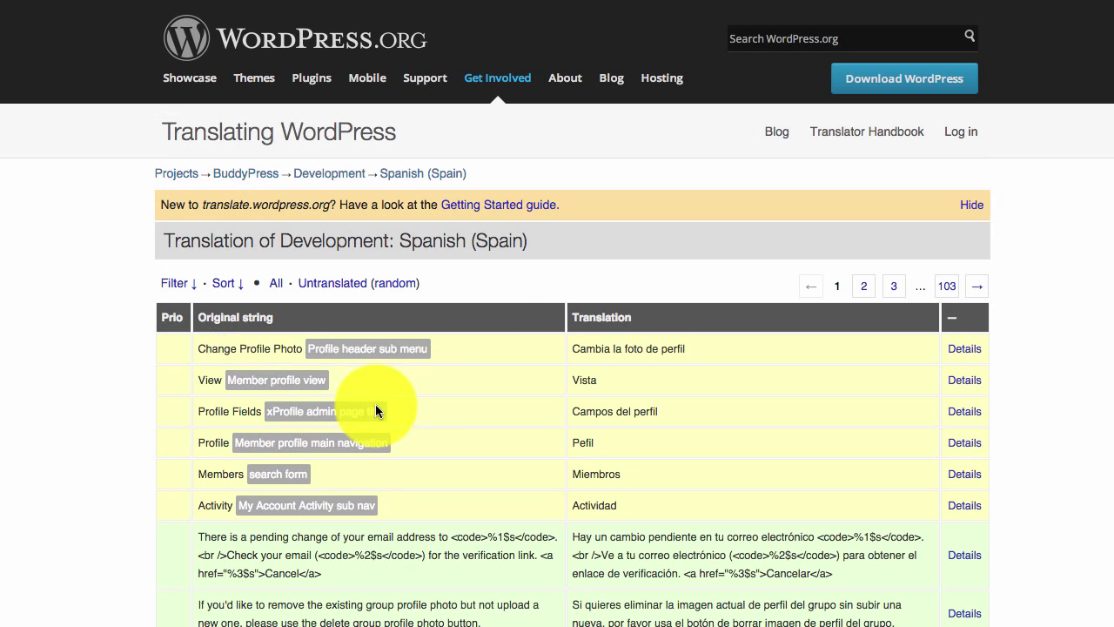
Step: Export all current Spanish (Spain) strings as a Portable Object Message Catalog (.po) and open the downloaded file
{"action": "scroll", "coordinate": [495, 297], "scroll_direction": "down", "scroll_amount": 5}
{"action": "scroll", "coordinate": [495, 297], "scroll_direction": "down", "scroll_amount": 3}
{"action": "scroll", "coordinate": [496, 327], "scroll_direction": "up", "scroll_amount": 4}
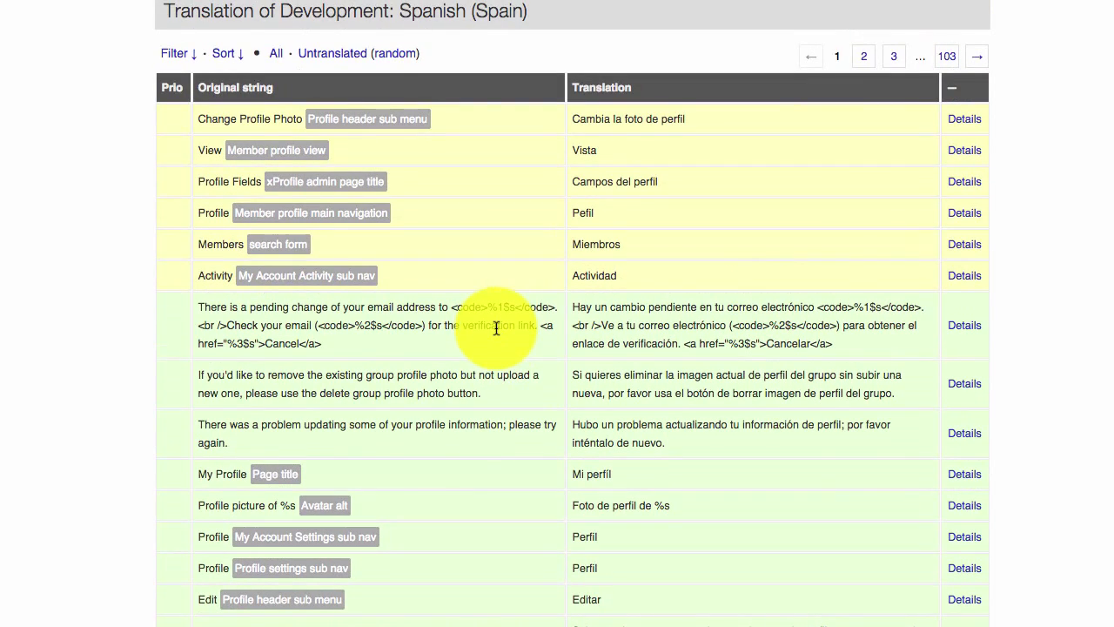
{"action": "scroll", "coordinate": [654, 311], "scroll_direction": "down", "scroll_amount": 3}
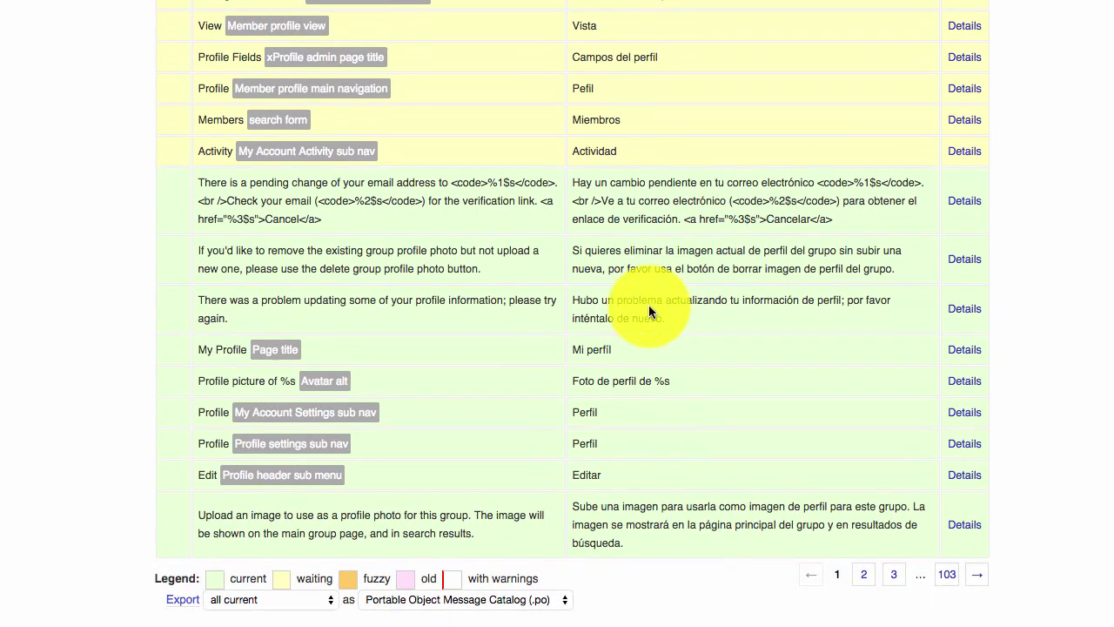
{"action": "left_click", "coordinate": [181, 600]}
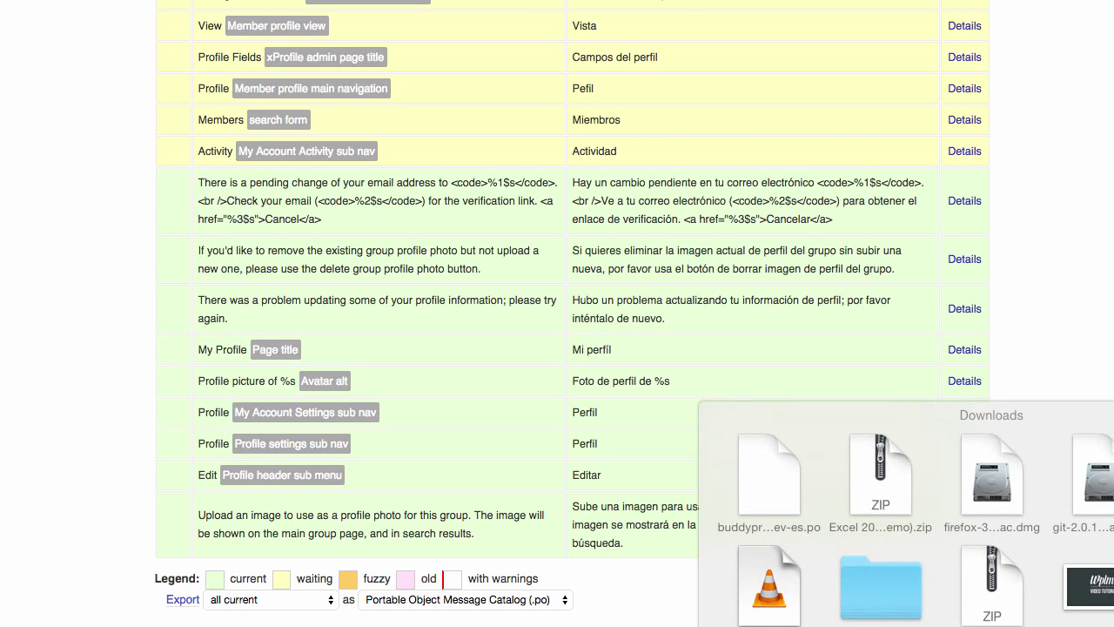
{"action": "left_click", "coordinate": [774, 494]}
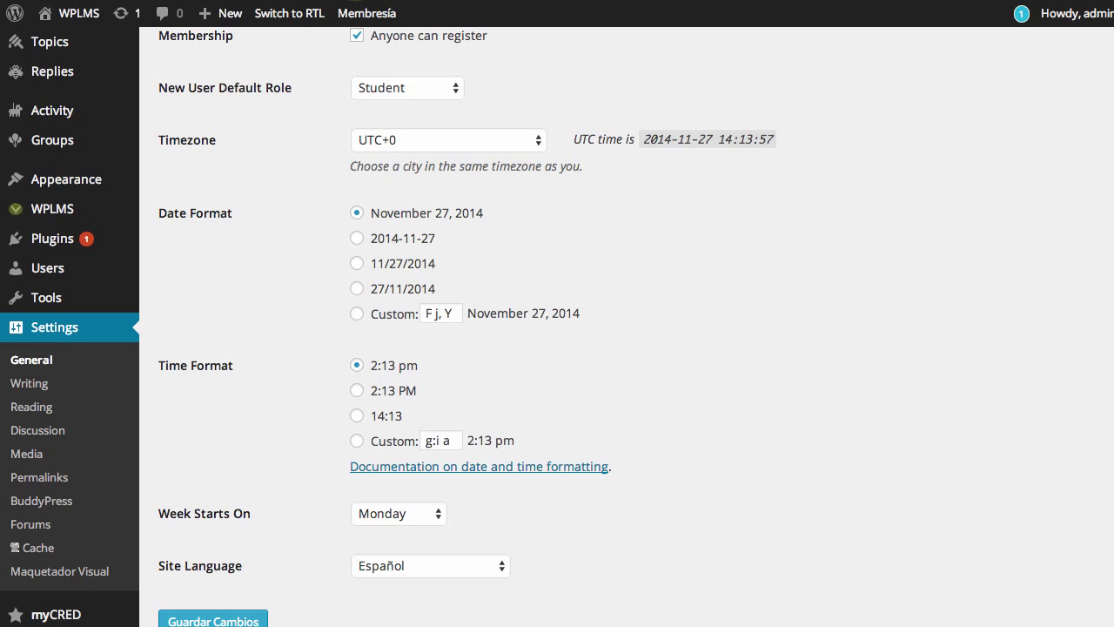
Step: Return to the WordPress admin and open the Localización tool for managing language files
{"action": "mouse_move", "coordinate": [72, 244]}
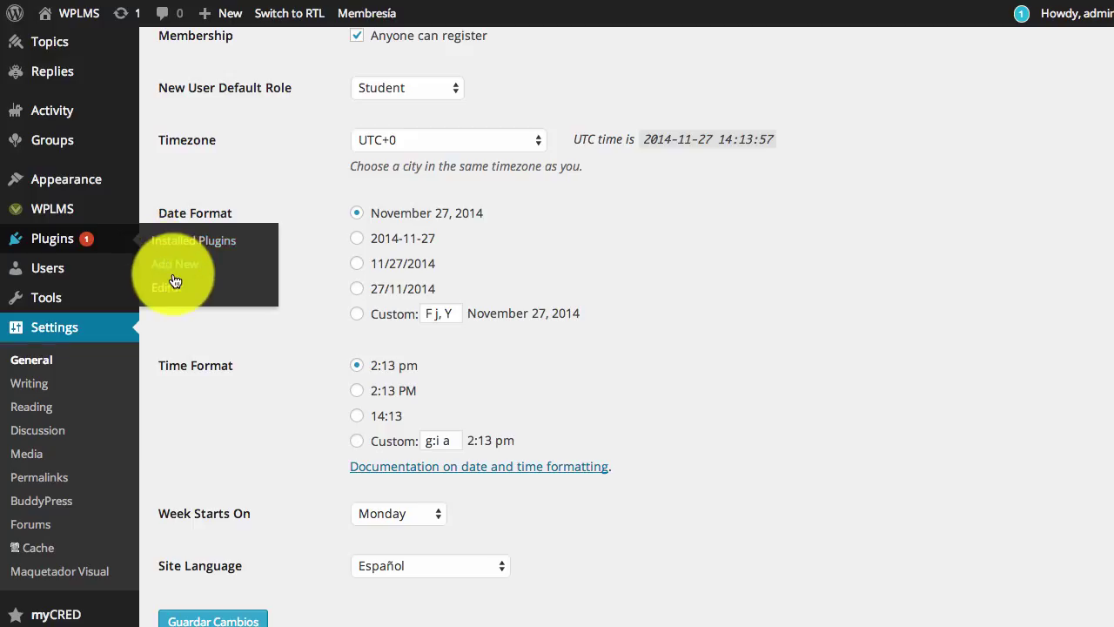
{"action": "mouse_move", "coordinate": [60, 313]}
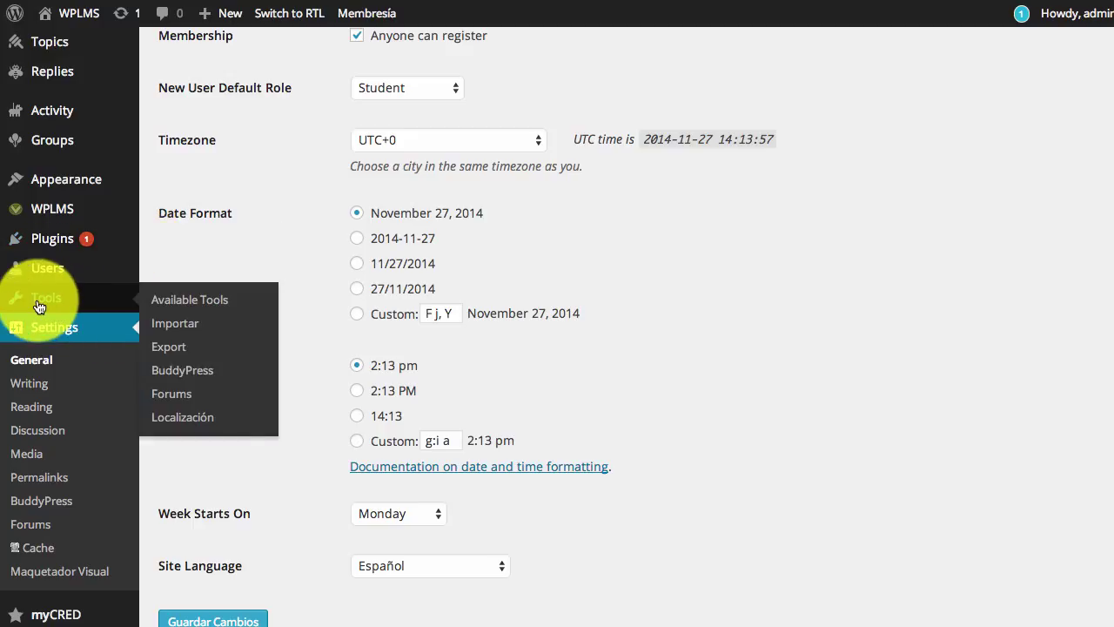
{"action": "left_click", "coordinate": [185, 424]}
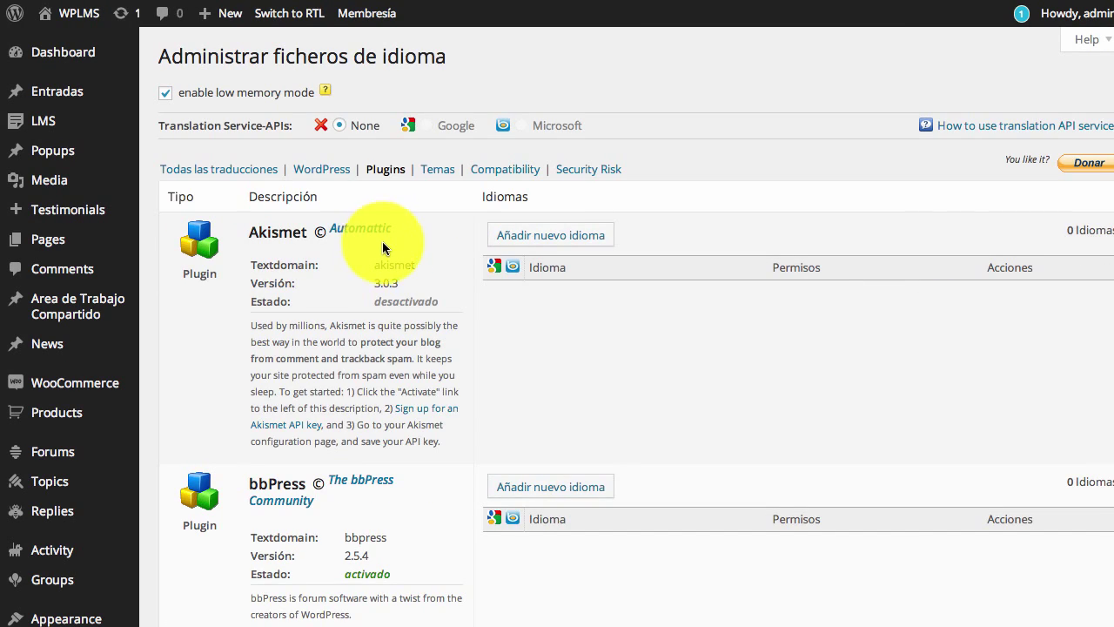
Step: Try to create a new es_ES po-file for the BuddyPress plugin, check the path in the error message and dismiss it
{"action": "scroll", "coordinate": [600, 320], "scroll_direction": "down", "scroll_amount": 3}
{"action": "scroll", "coordinate": [599, 320], "scroll_direction": "down", "scroll_amount": 15}
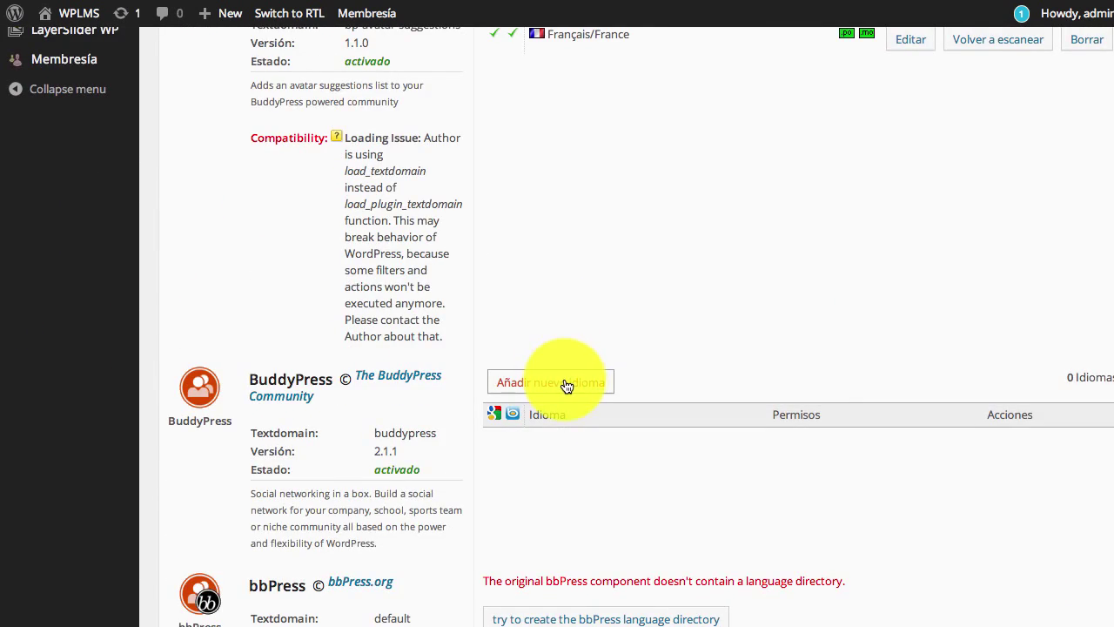
{"action": "left_click", "coordinate": [583, 383]}
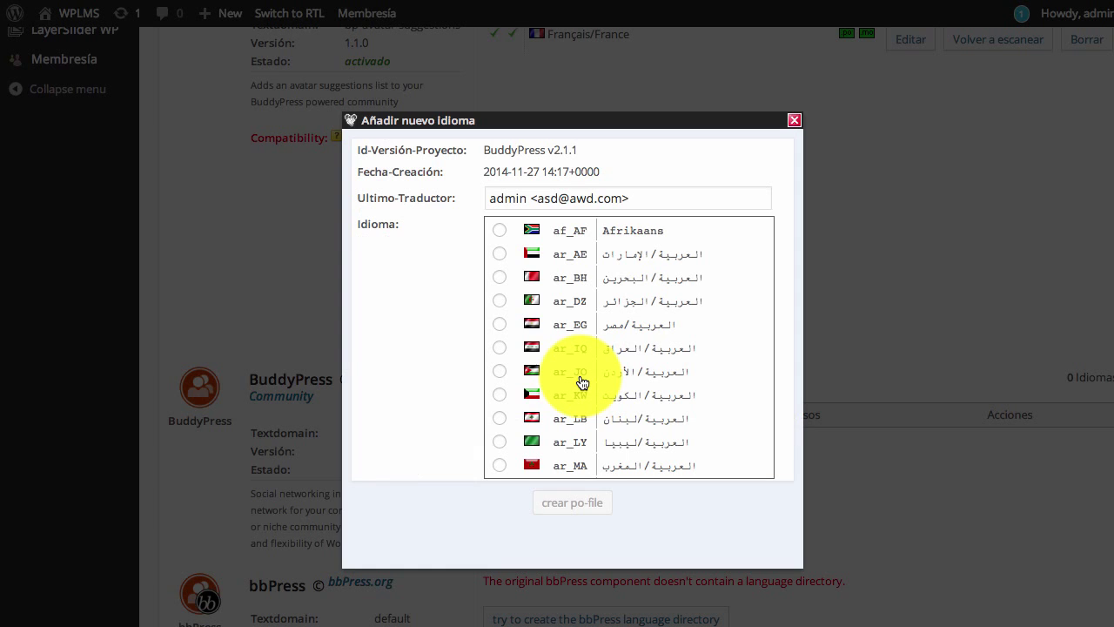
{"action": "scroll", "coordinate": [583, 383], "scroll_direction": "down", "scroll_amount": 15}
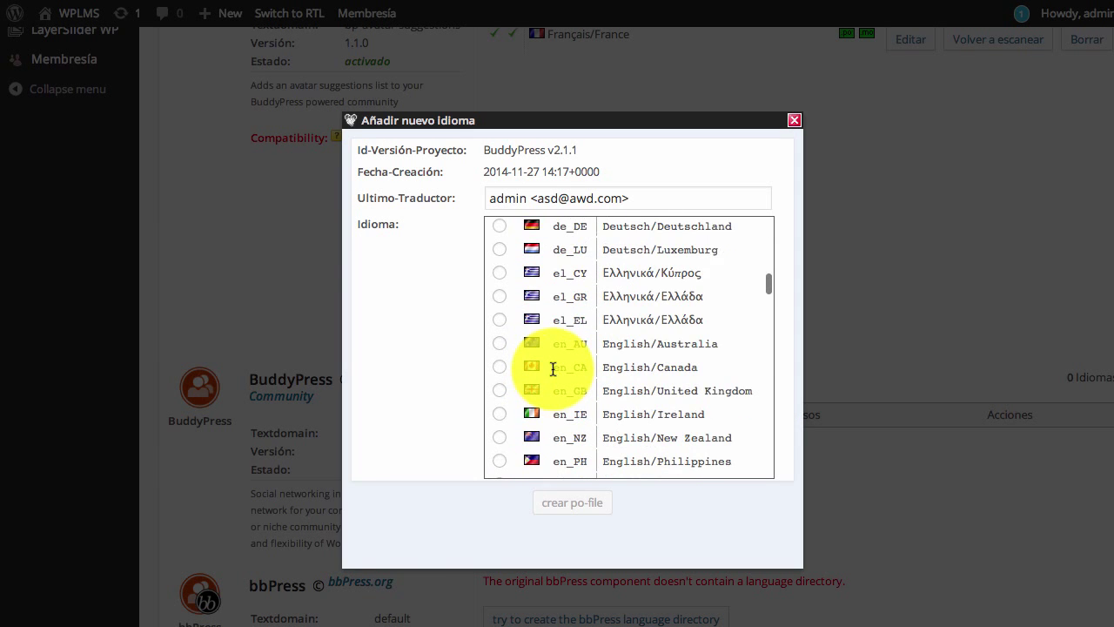
{"action": "scroll", "coordinate": [552, 368], "scroll_direction": "down", "scroll_amount": 5}
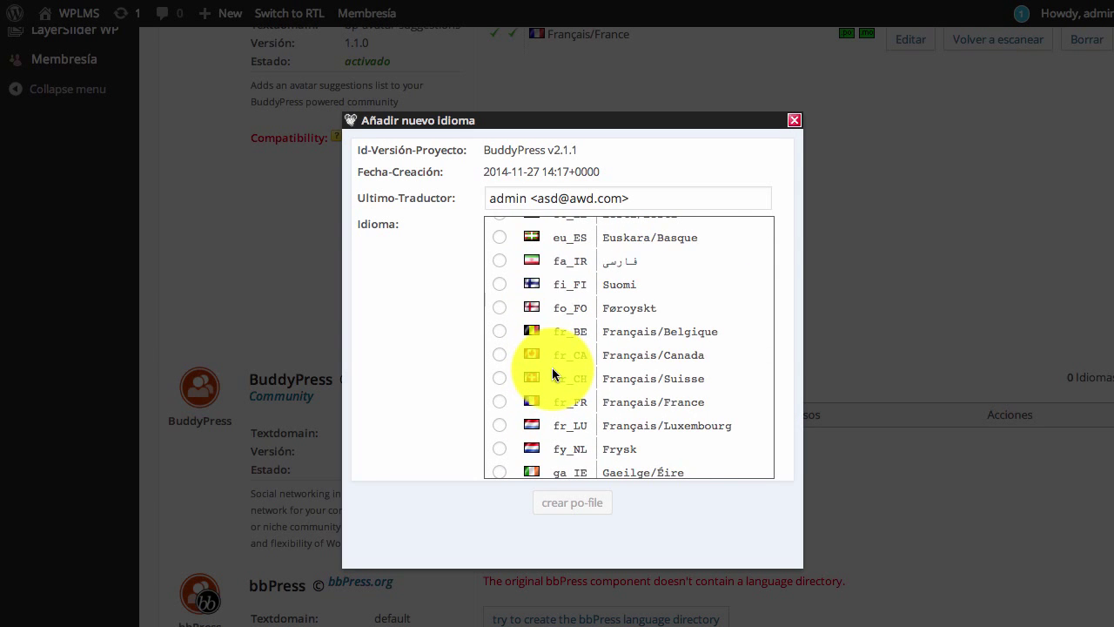
{"action": "scroll", "coordinate": [552, 368], "scroll_direction": "up", "scroll_amount": 1}
{"action": "scroll", "coordinate": [522, 339], "scroll_direction": "up", "scroll_amount": 4}
{"action": "left_click", "coordinate": [500, 299]}
{"action": "left_click", "coordinate": [572, 502]}
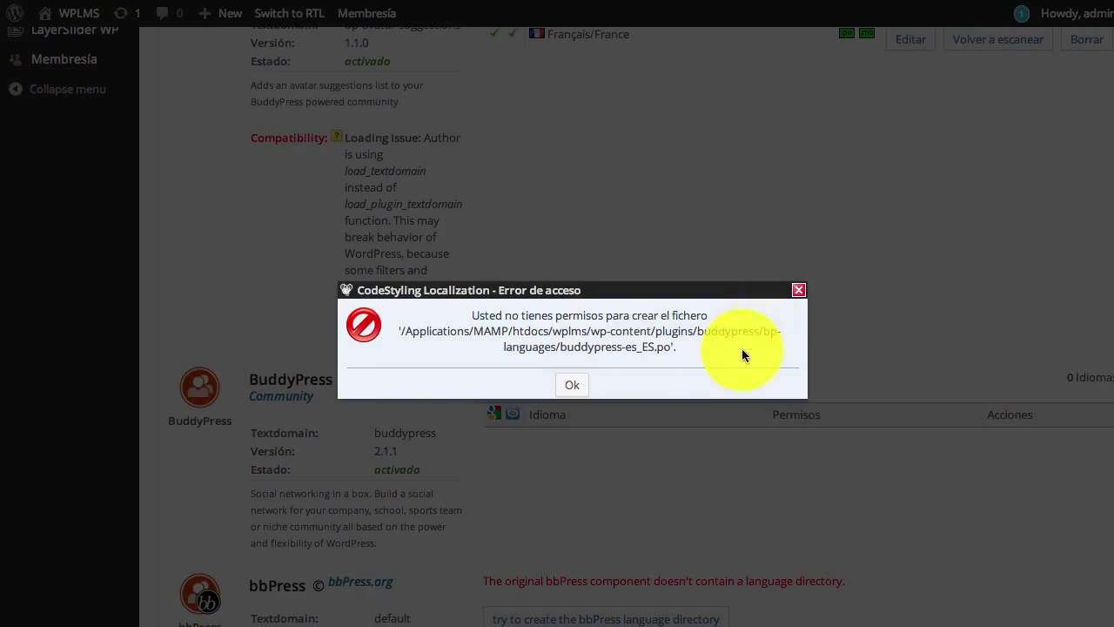
{"action": "left_click_drag", "start_coordinate": [764, 335], "coordinate": [558, 347]}
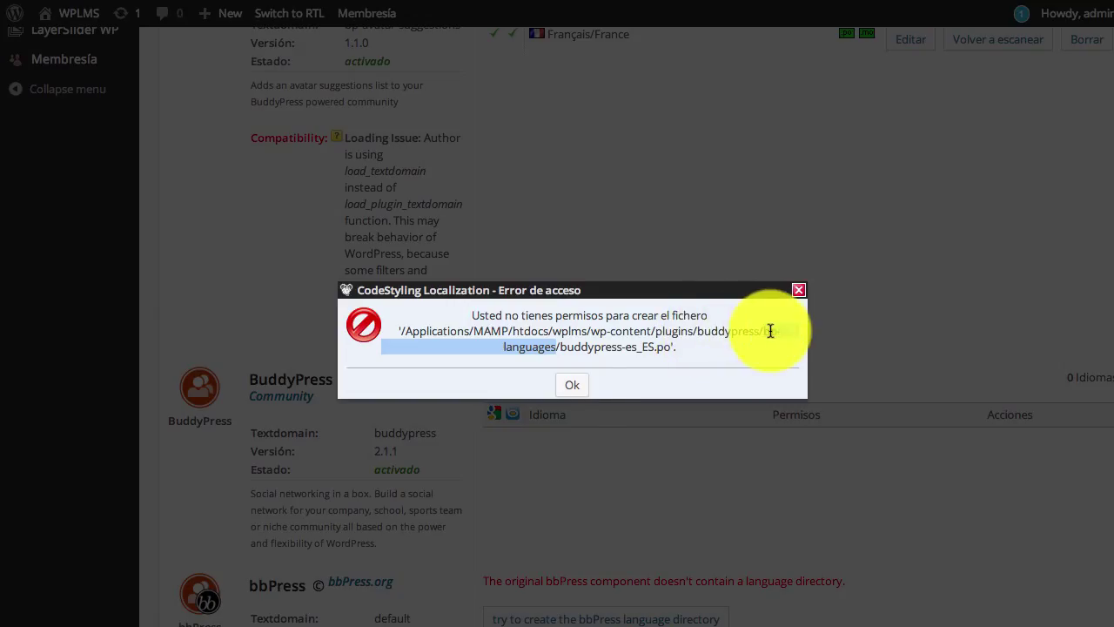
{"action": "left_click", "coordinate": [573, 385]}
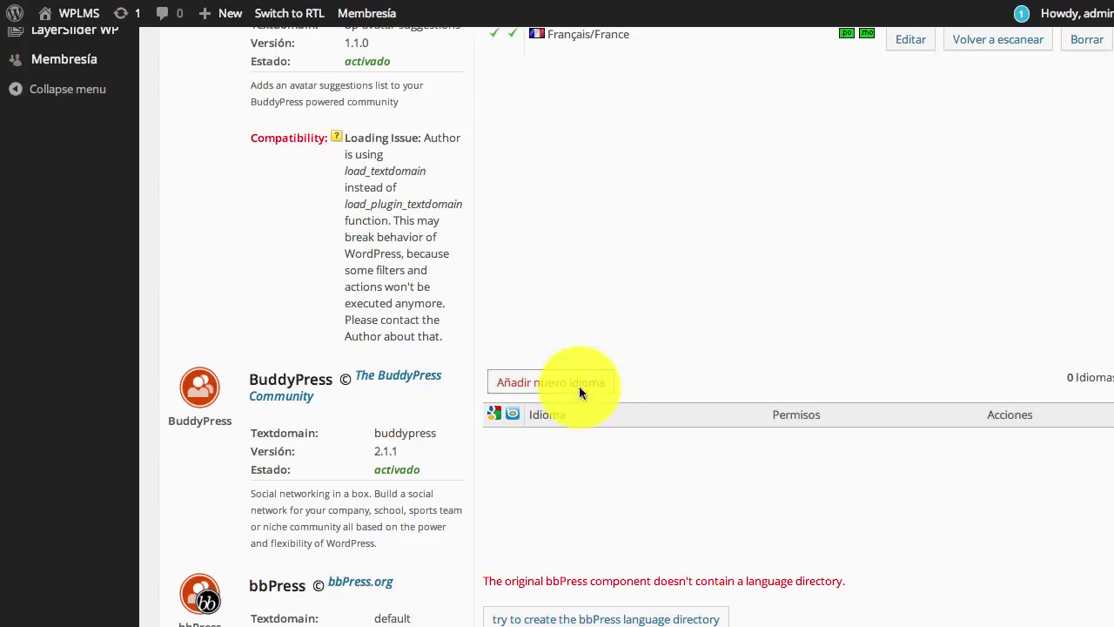
Step: Add Español/España (es_ES) as a new language for the BuddyPress plugin by creating its po-file
{"action": "left_click", "coordinate": [578, 388]}
{"action": "scroll", "coordinate": [583, 404], "scroll_direction": "down", "scroll_amount": 3}
{"action": "scroll", "coordinate": [582, 403], "scroll_direction": "down", "scroll_amount": 15}
{"action": "left_click", "coordinate": [499, 361]}
{"action": "left_click", "coordinate": [571, 503]}
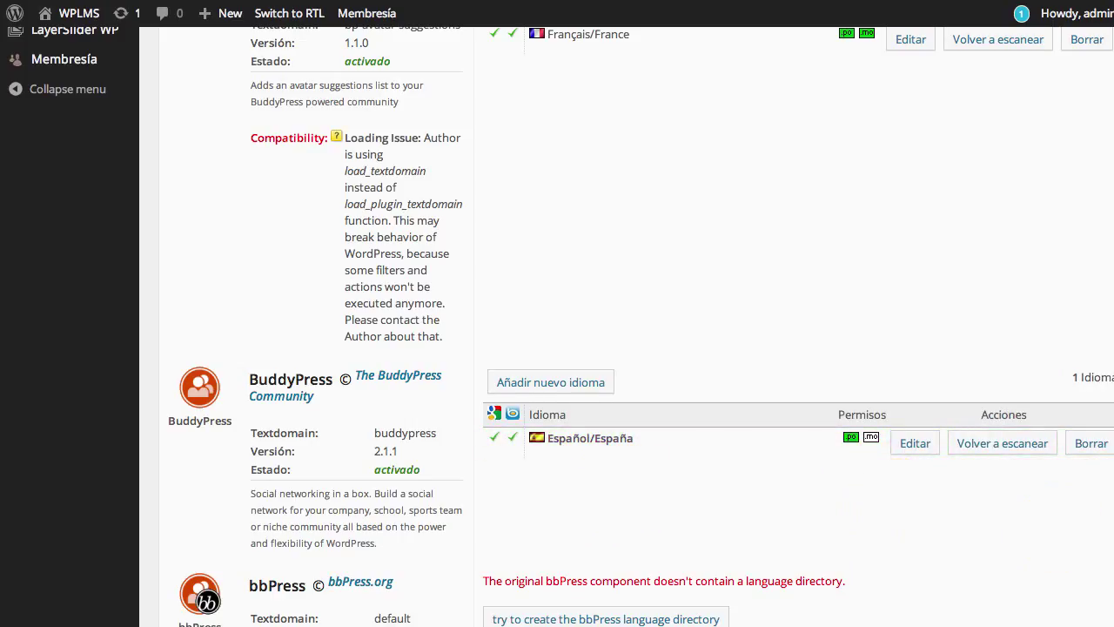
Step: Switch to Finder's bp-languages folder and place the downloaded buddypress-dev-es.po file in it
{"action": "key", "text": "super+Tab"}
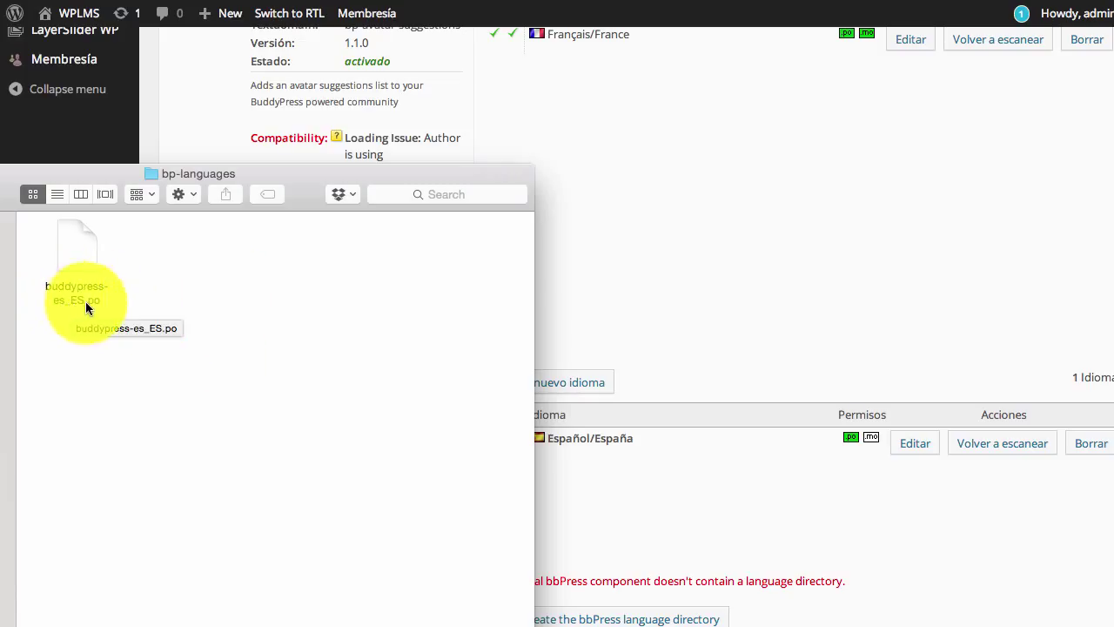
{"action": "left_click", "coordinate": [84, 279]}
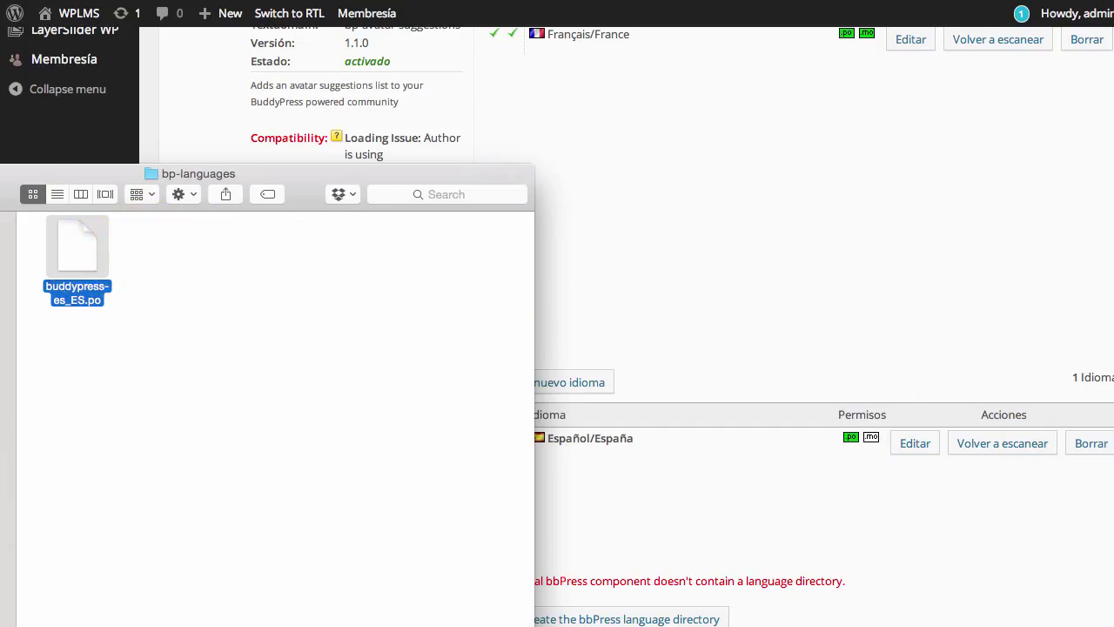
{"action": "key", "text": "super+Tab"}
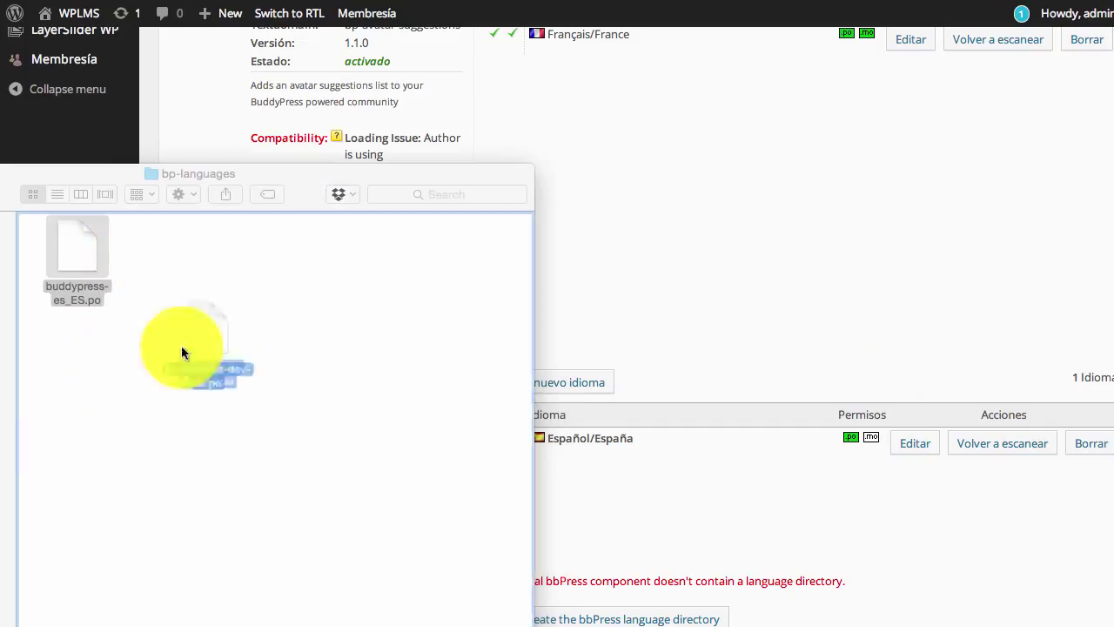
{"action": "left_click_drag", "start_coordinate": [206, 345], "coordinate": [209, 344]}
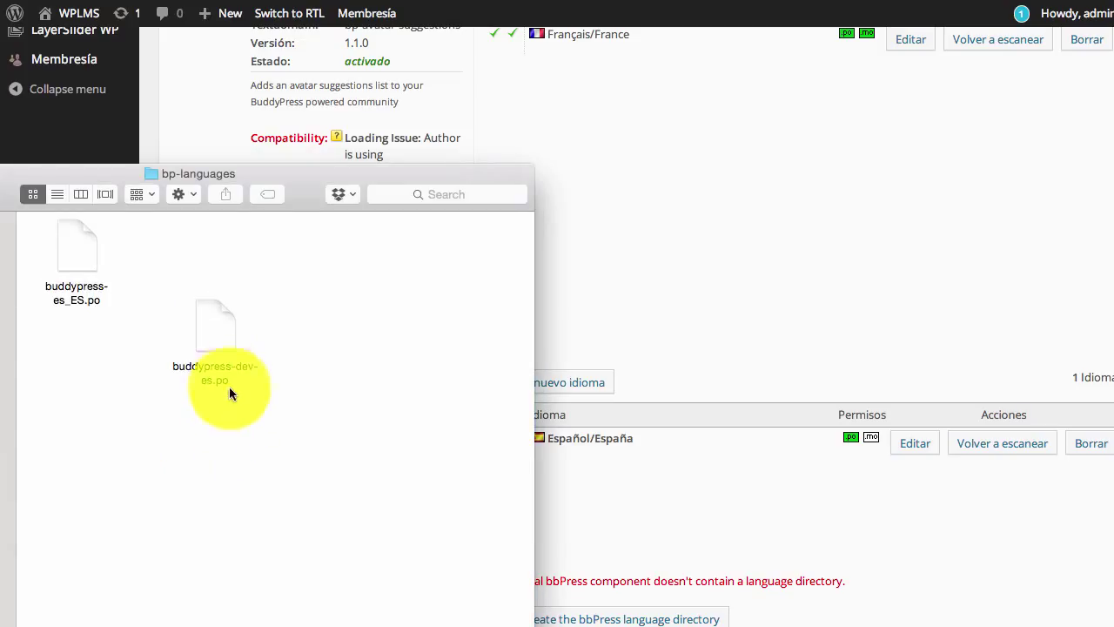
Step: Delete the generated buddypress-es_ES.po file from the bp-languages folder, keeping the downloaded buddypress-dev-es.po
{"action": "left_click", "coordinate": [225, 348]}
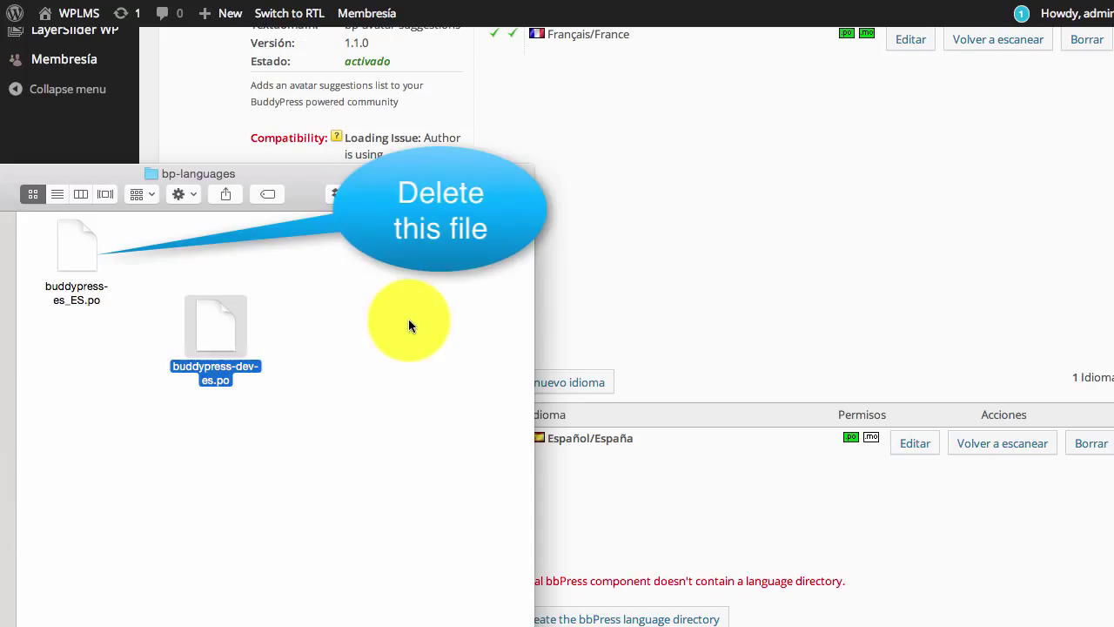
{"action": "left_click", "coordinate": [94, 254]}
{"action": "key", "text": "super+BackSpace"}
Step: Rename buddypress-dev-es.po to buddypress-es_ES.po and tidy its position in the bp-languages folder
{"action": "left_click", "coordinate": [220, 335]}
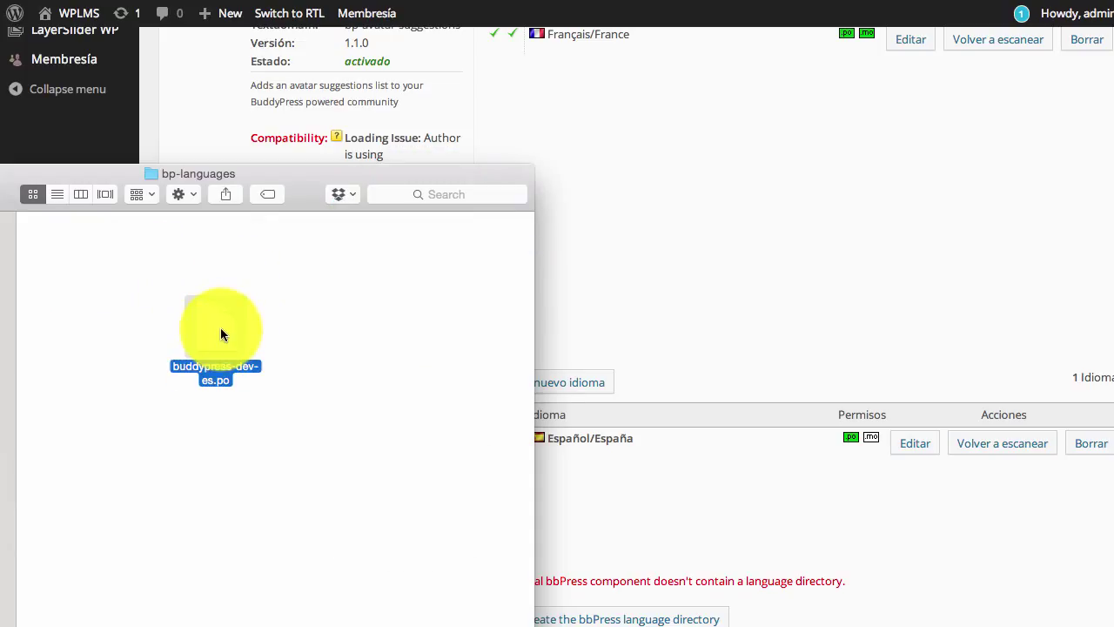
{"action": "key", "text": "Return"}
{"action": "type", "text": "buddypress-es_ES"}
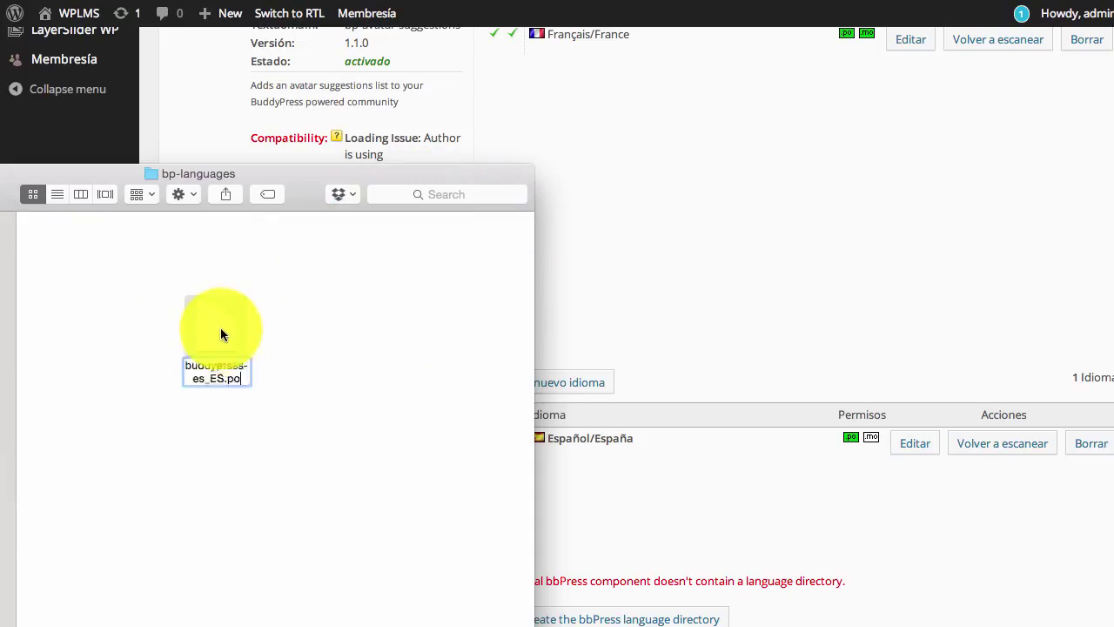
{"action": "key", "text": "Return"}
{"action": "left_click_drag", "start_coordinate": [212, 346], "coordinate": [113, 278]}
{"action": "left_click", "coordinate": [315, 396]}
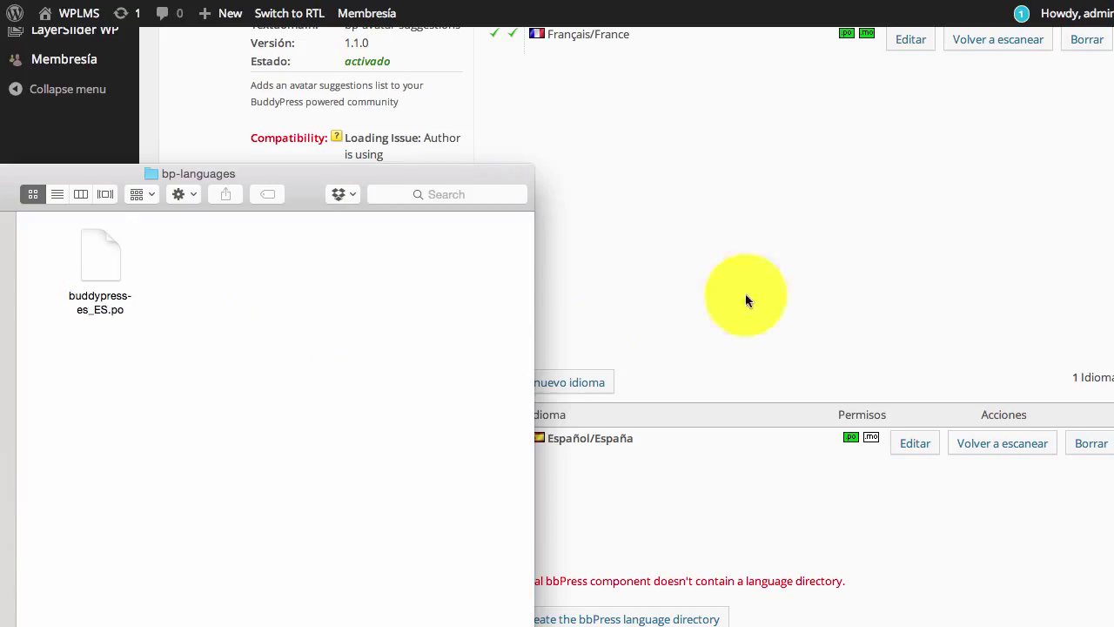
Step: Return to the browser, rescan BuddyPress's PHP files for Español/España, and open that translation for editing
{"action": "left_click", "coordinate": [772, 287]}
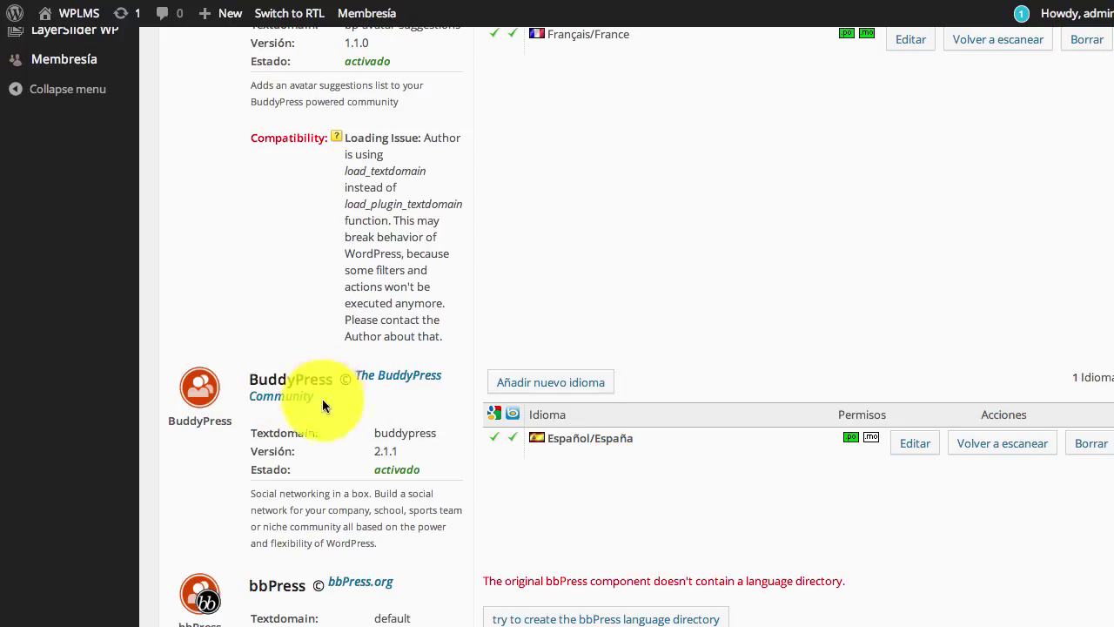
{"action": "left_click", "coordinate": [942, 454]}
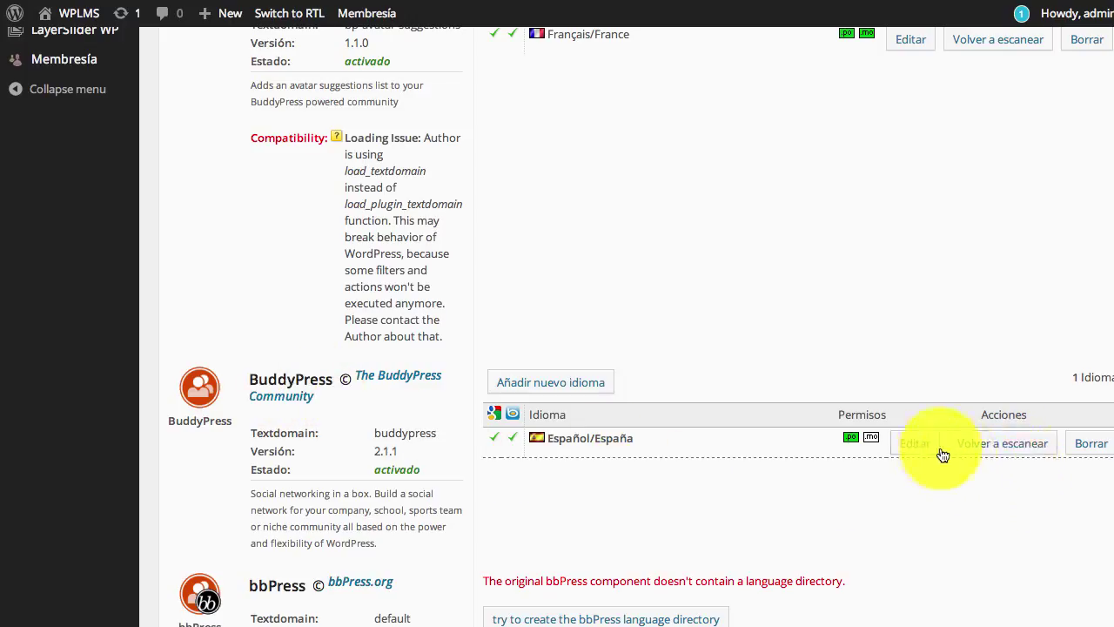
{"action": "left_click", "coordinate": [1006, 455]}
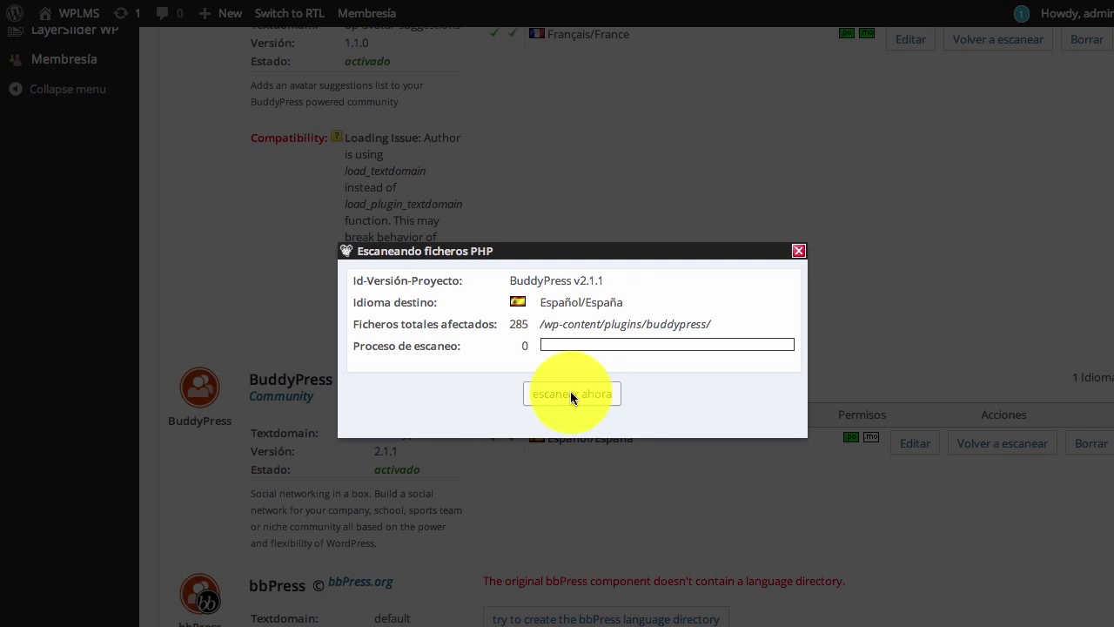
{"action": "left_click", "coordinate": [559, 401]}
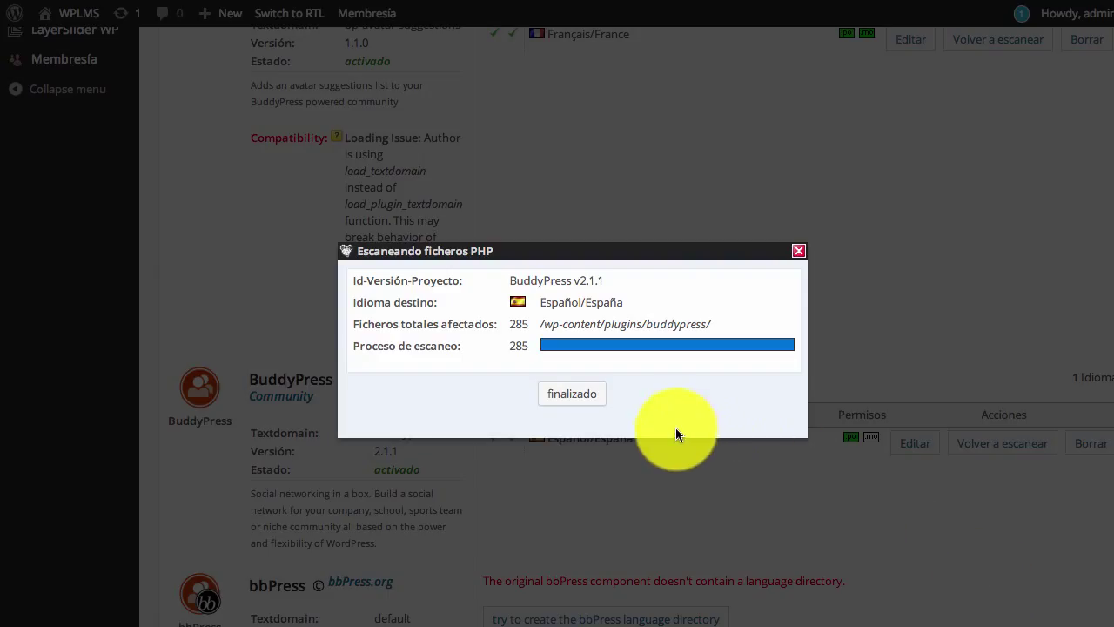
{"action": "left_click", "coordinate": [577, 398]}
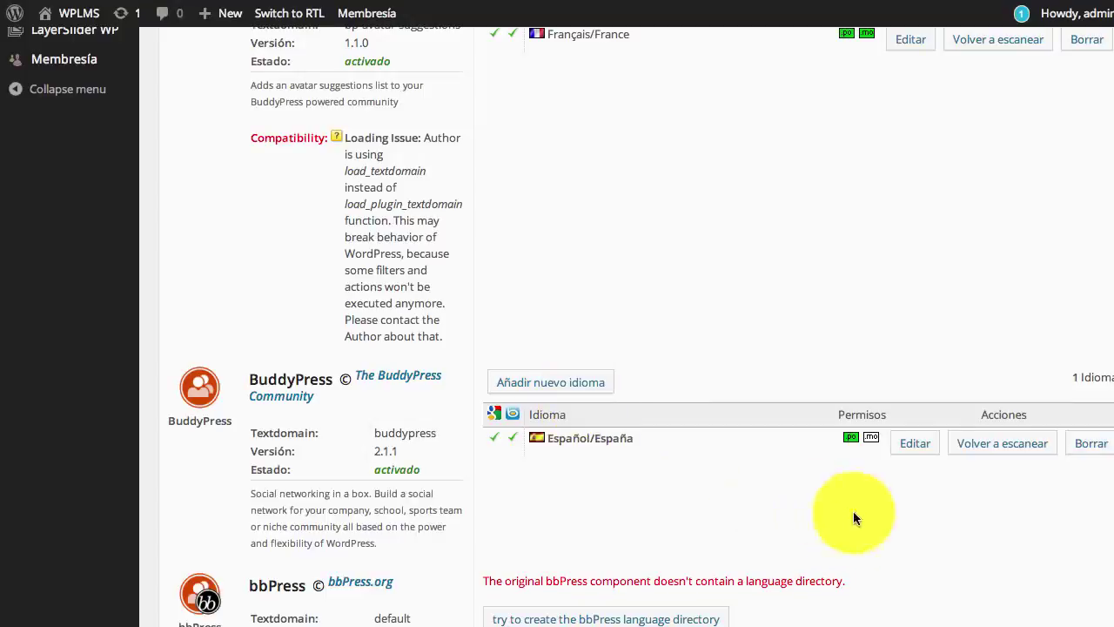
{"action": "left_click", "coordinate": [914, 445]}
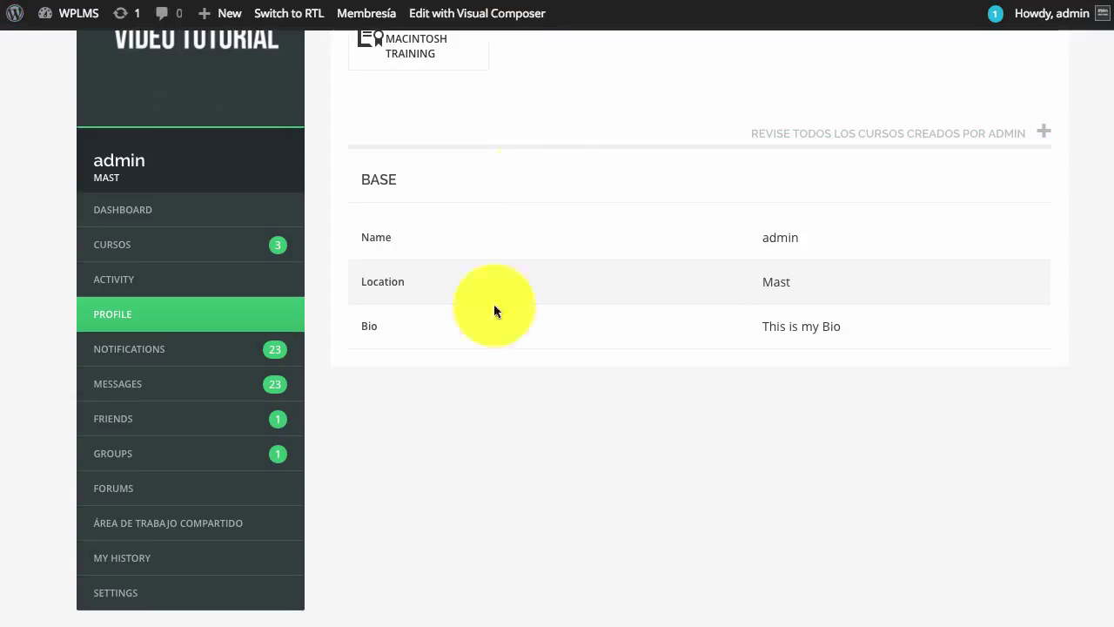
Step: Reload the site's profile page and open the account menu to check the Spanish BuddyPress labels
{"action": "right_click", "coordinate": [501, 406]}
{"action": "left_click", "coordinate": [528, 441]}
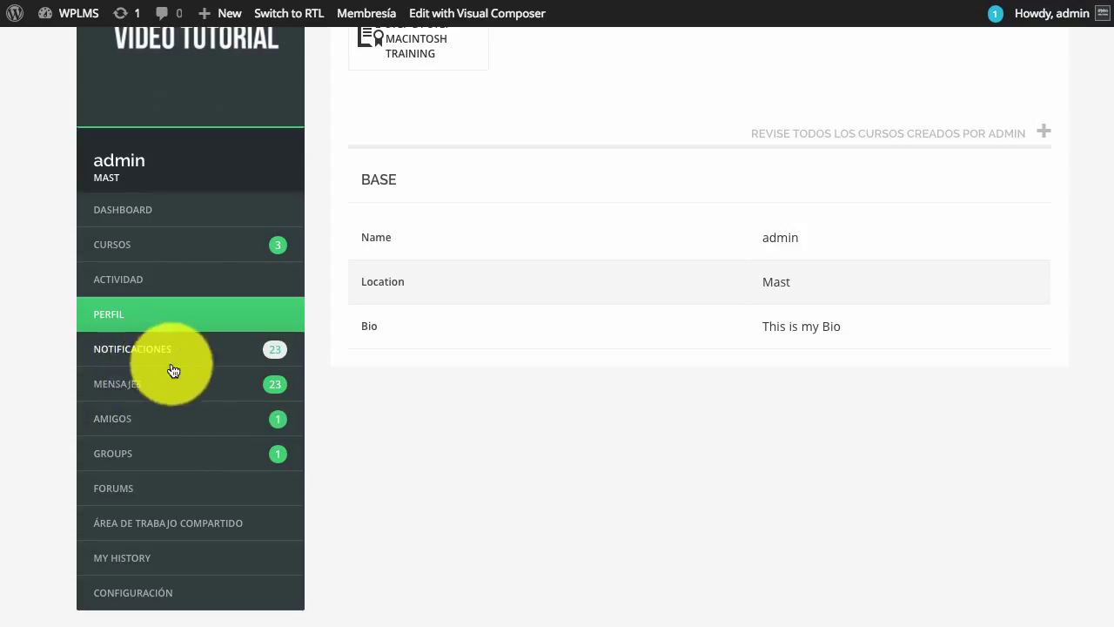
{"action": "scroll", "coordinate": [871, 415], "scroll_direction": "up", "scroll_amount": 3}
{"action": "left_click", "coordinate": [1010, 41]}
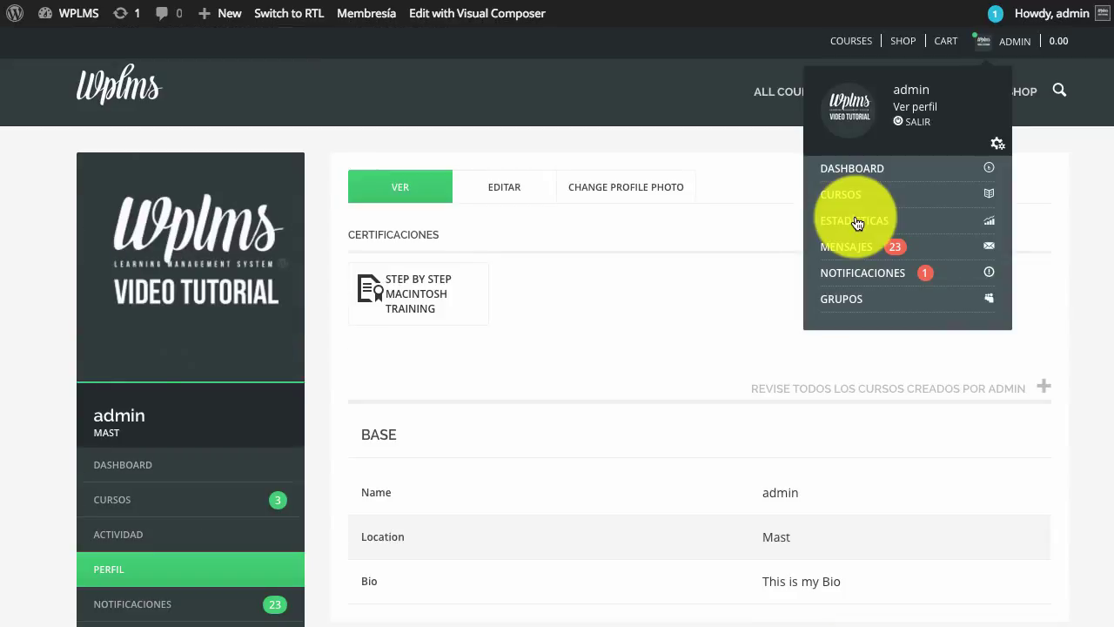